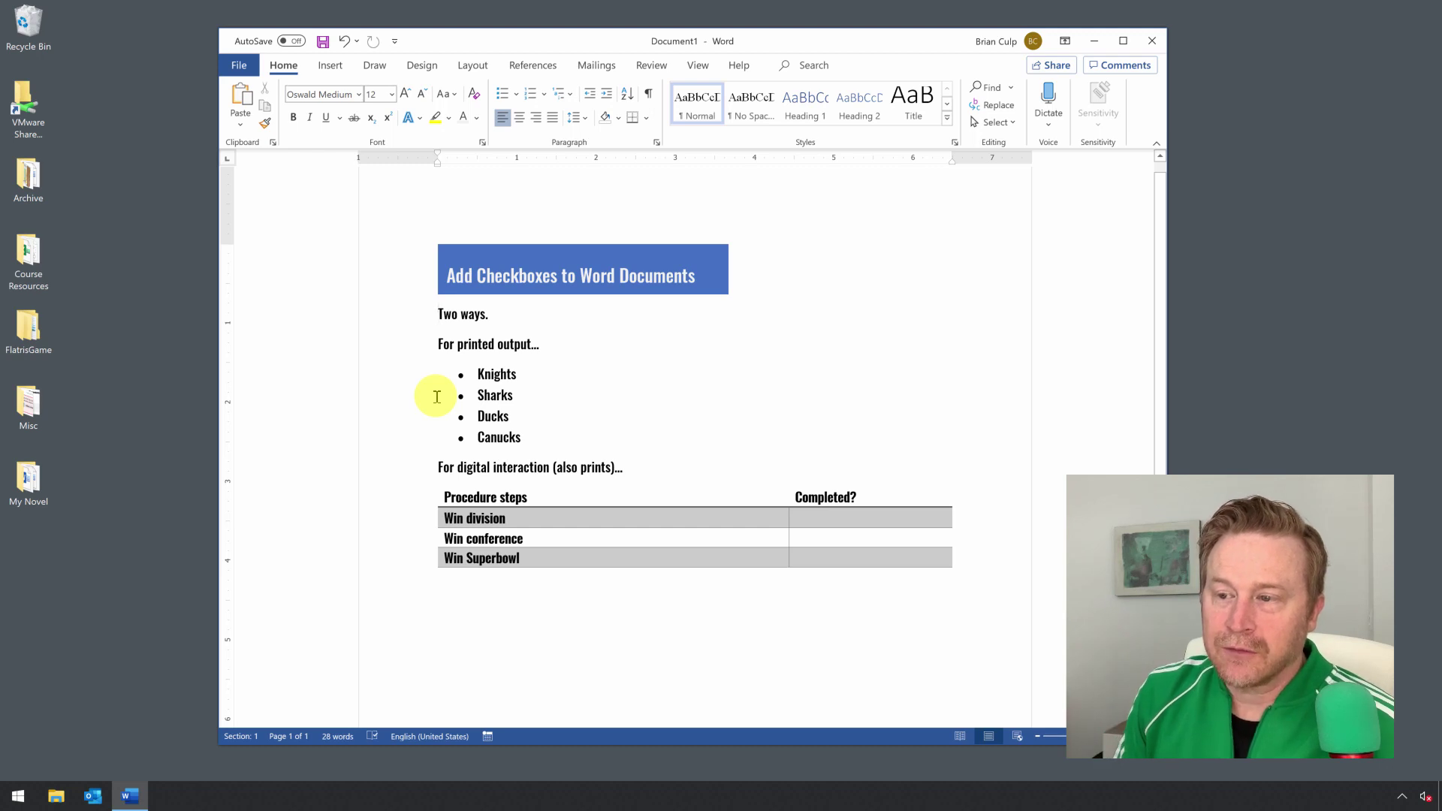
# Select the Knights, Sharks, Ducks and Canucks list items and open the bullet style gallery.
pyautogui.click(490, 380)
pyautogui.moveTo(489, 379); pyautogui.dragTo(494, 446)
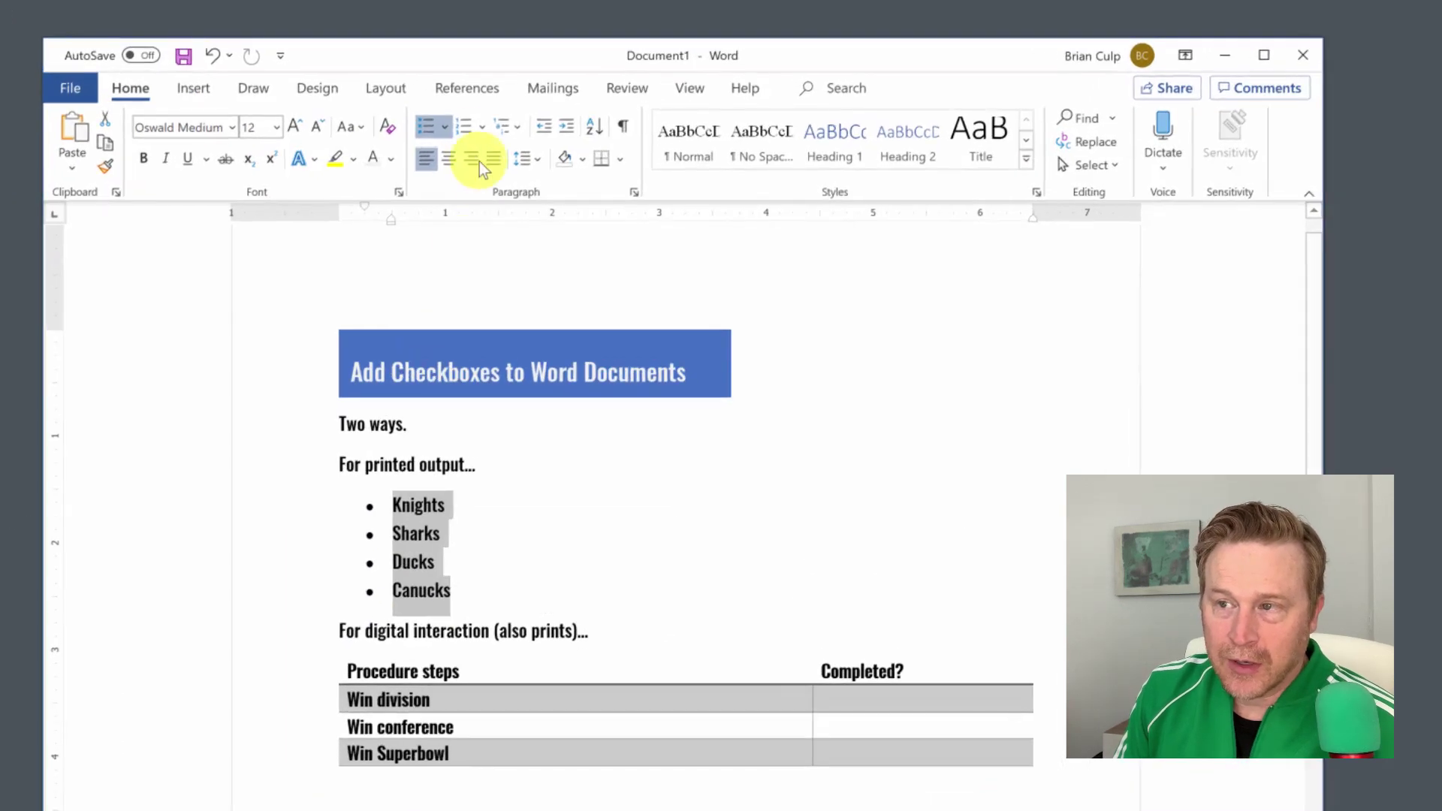
pyautogui.click(443, 129)
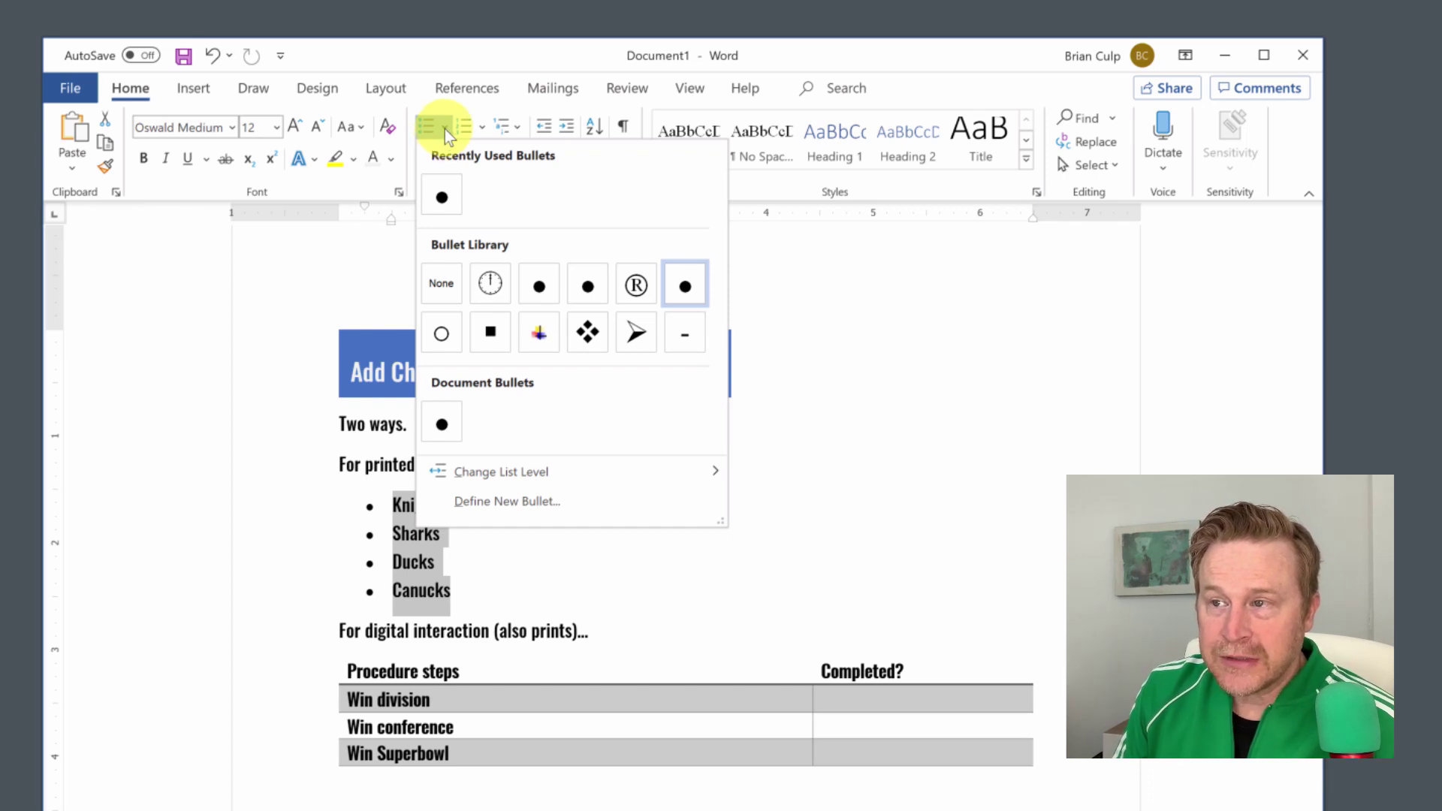
pyautogui.click(380, 241)
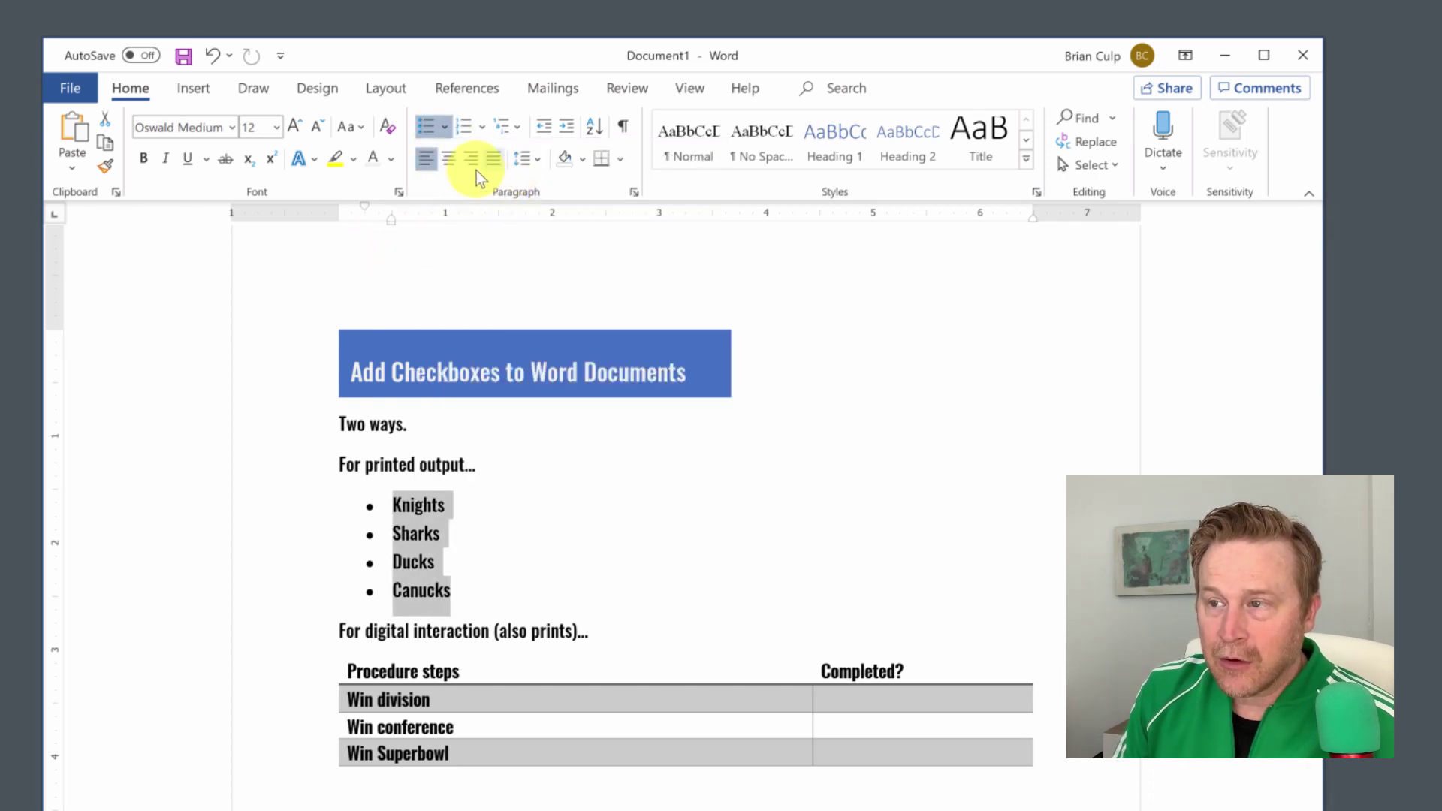
pyautogui.click(447, 135)
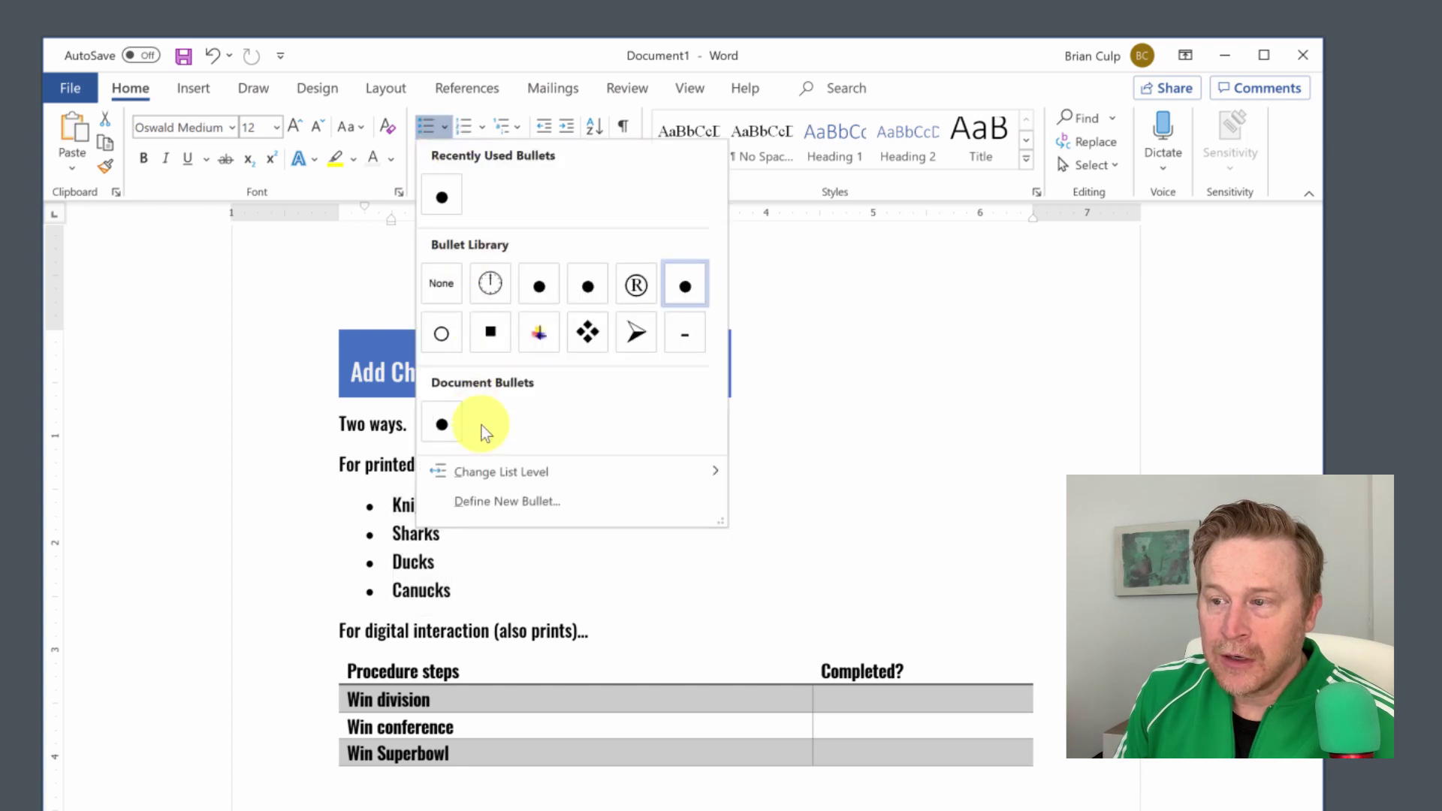
# Make the list bullet an empty box: Symbol font, character code 240 decimal.
pyautogui.click(500, 503)
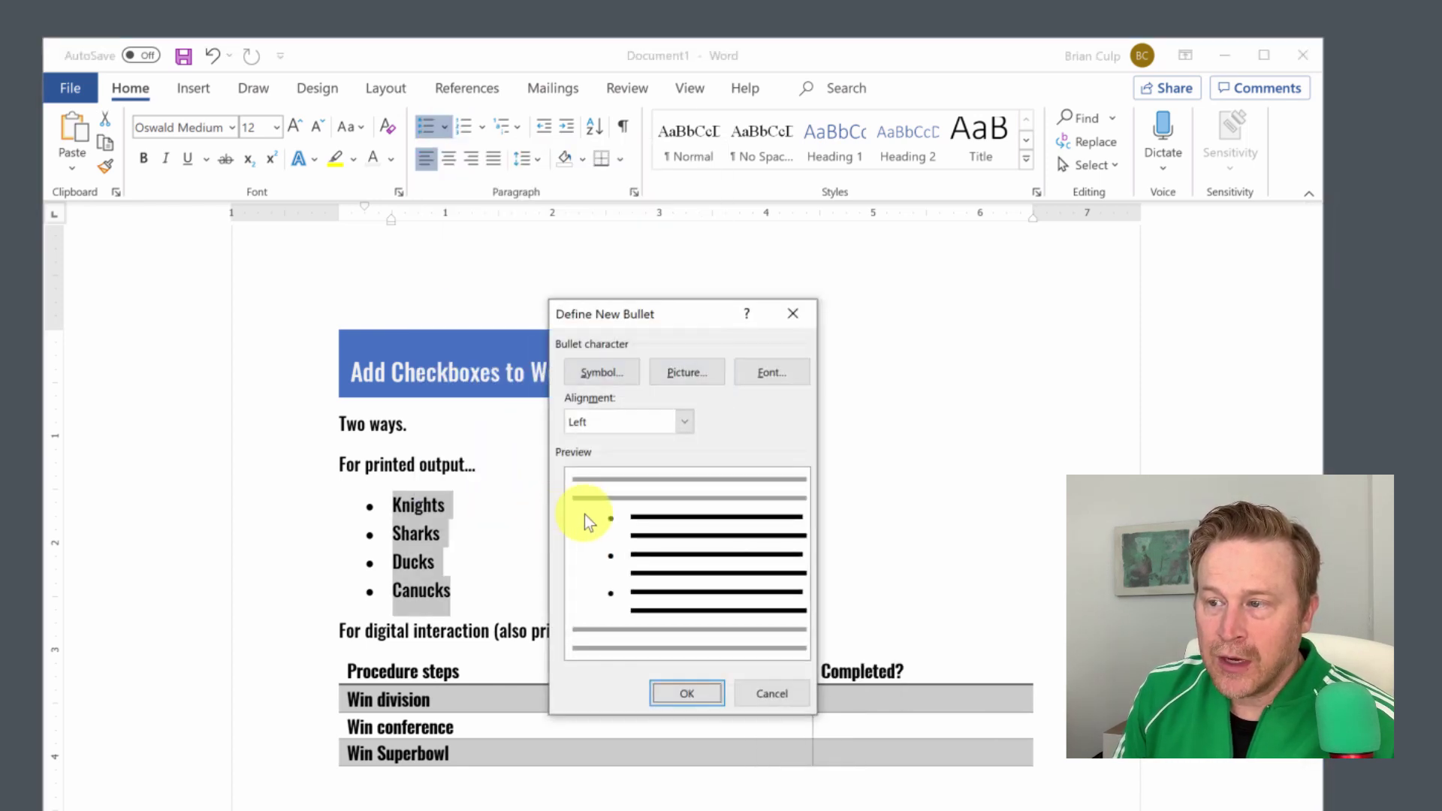
pyautogui.click(592, 371)
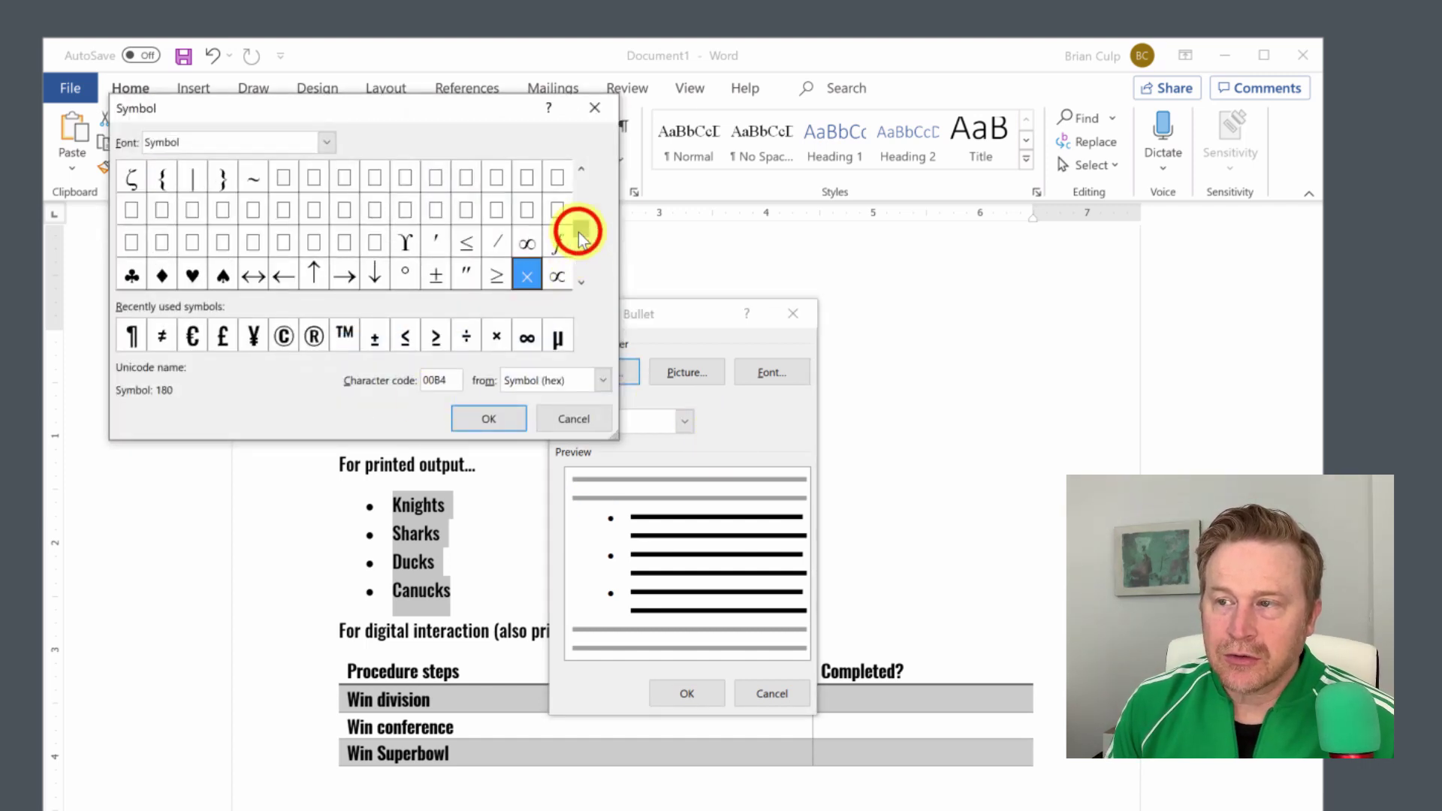
pyautogui.click(578, 233)
pyautogui.click(328, 143)
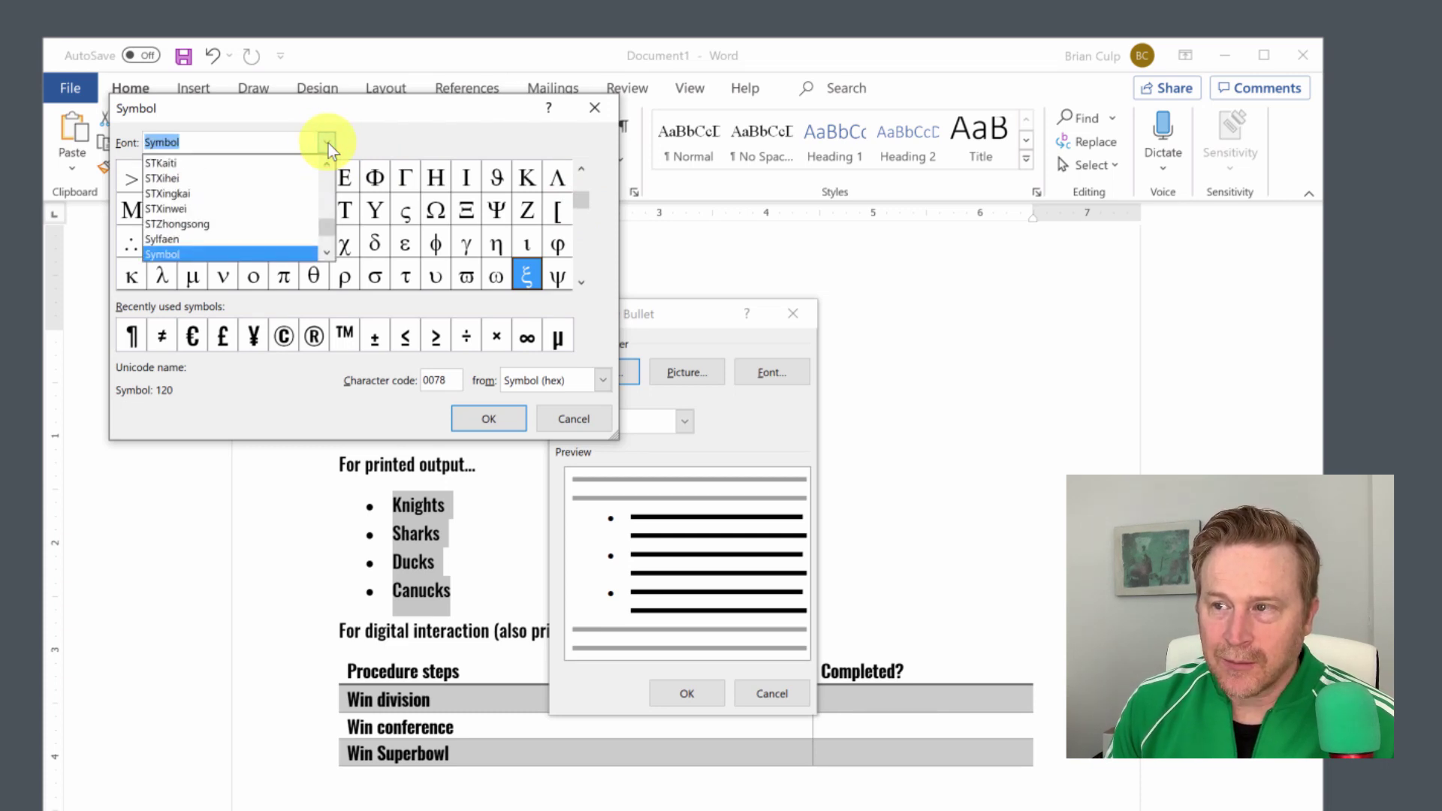
pyautogui.click(328, 143)
pyautogui.click(580, 254)
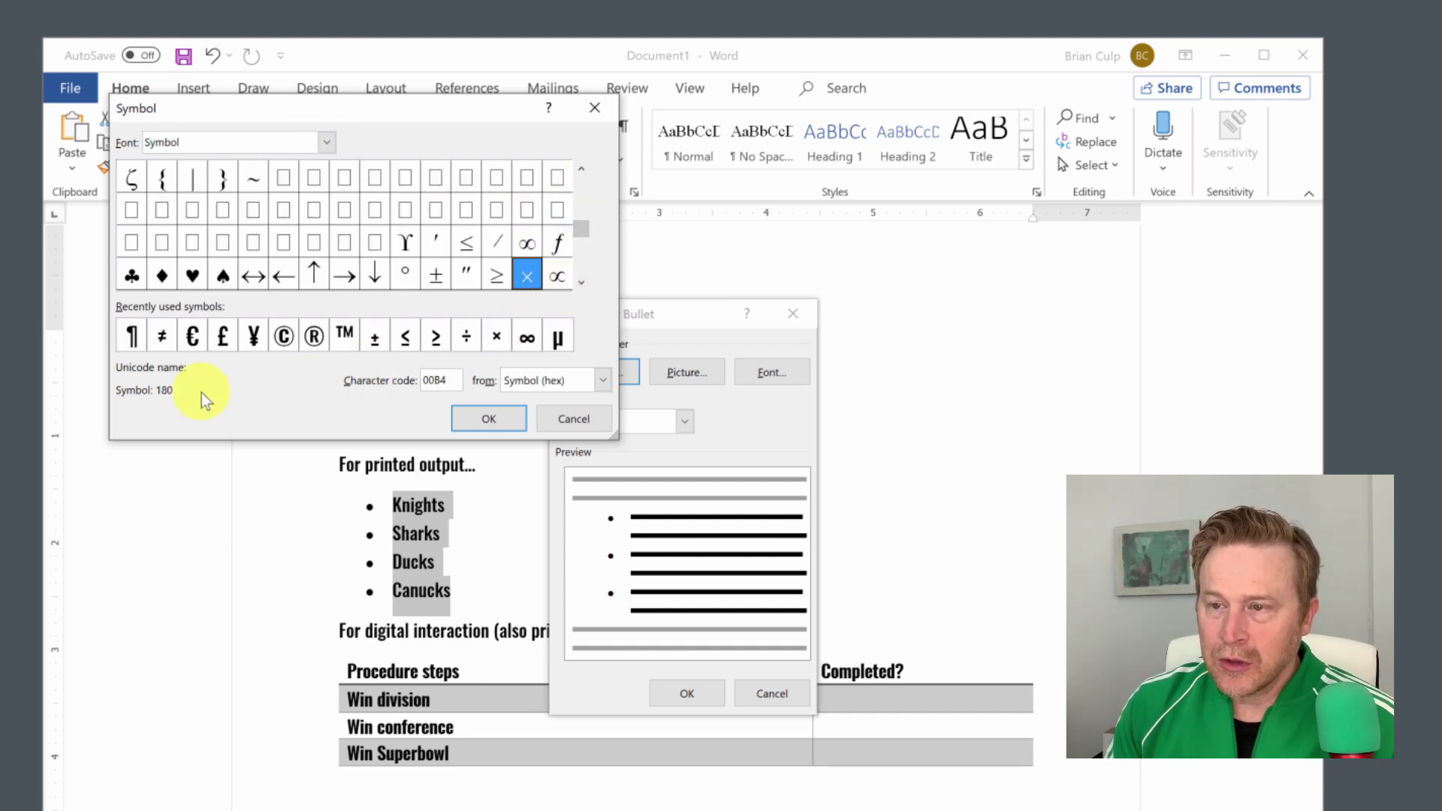
pyautogui.click(583, 267)
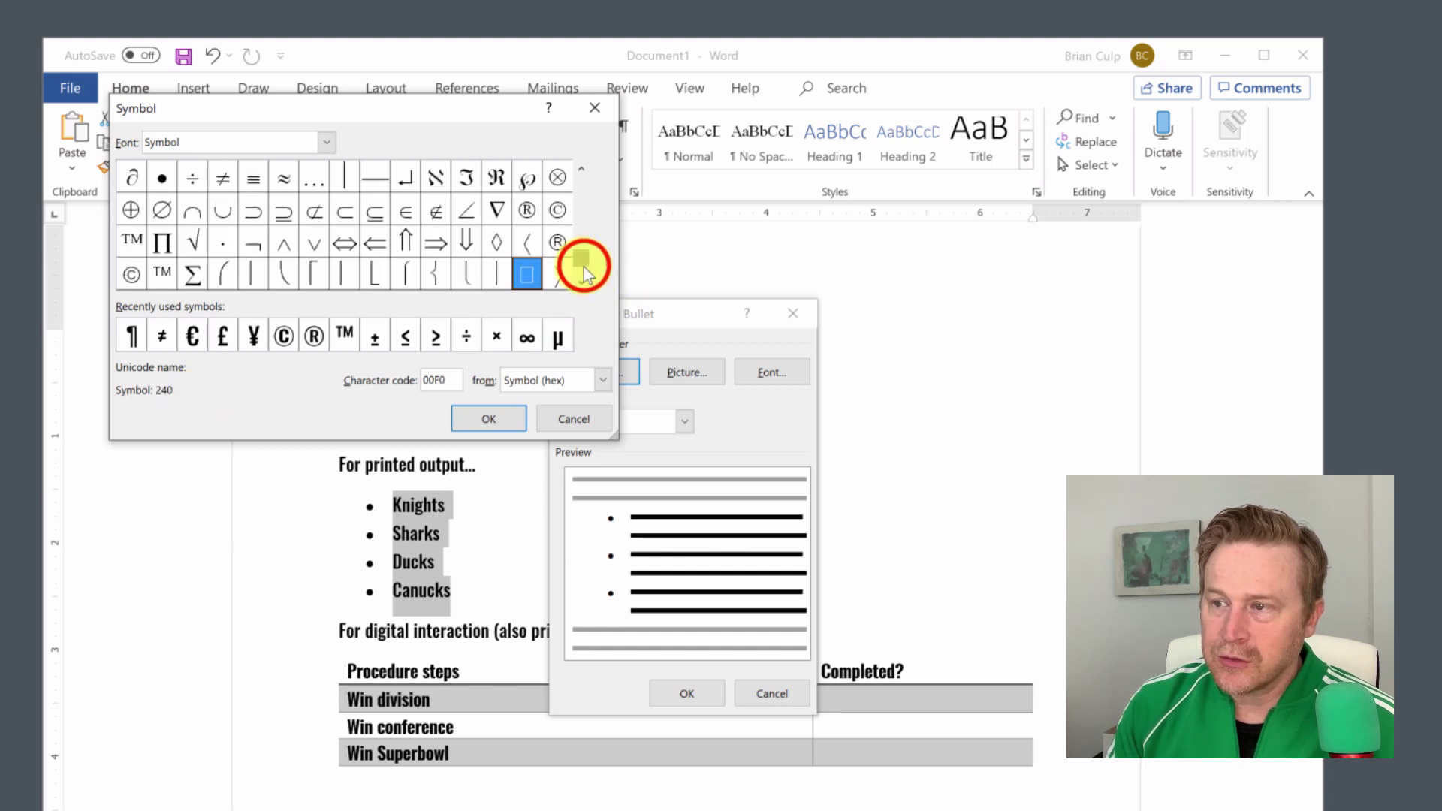
pyautogui.click(560, 388)
pyautogui.click(561, 403)
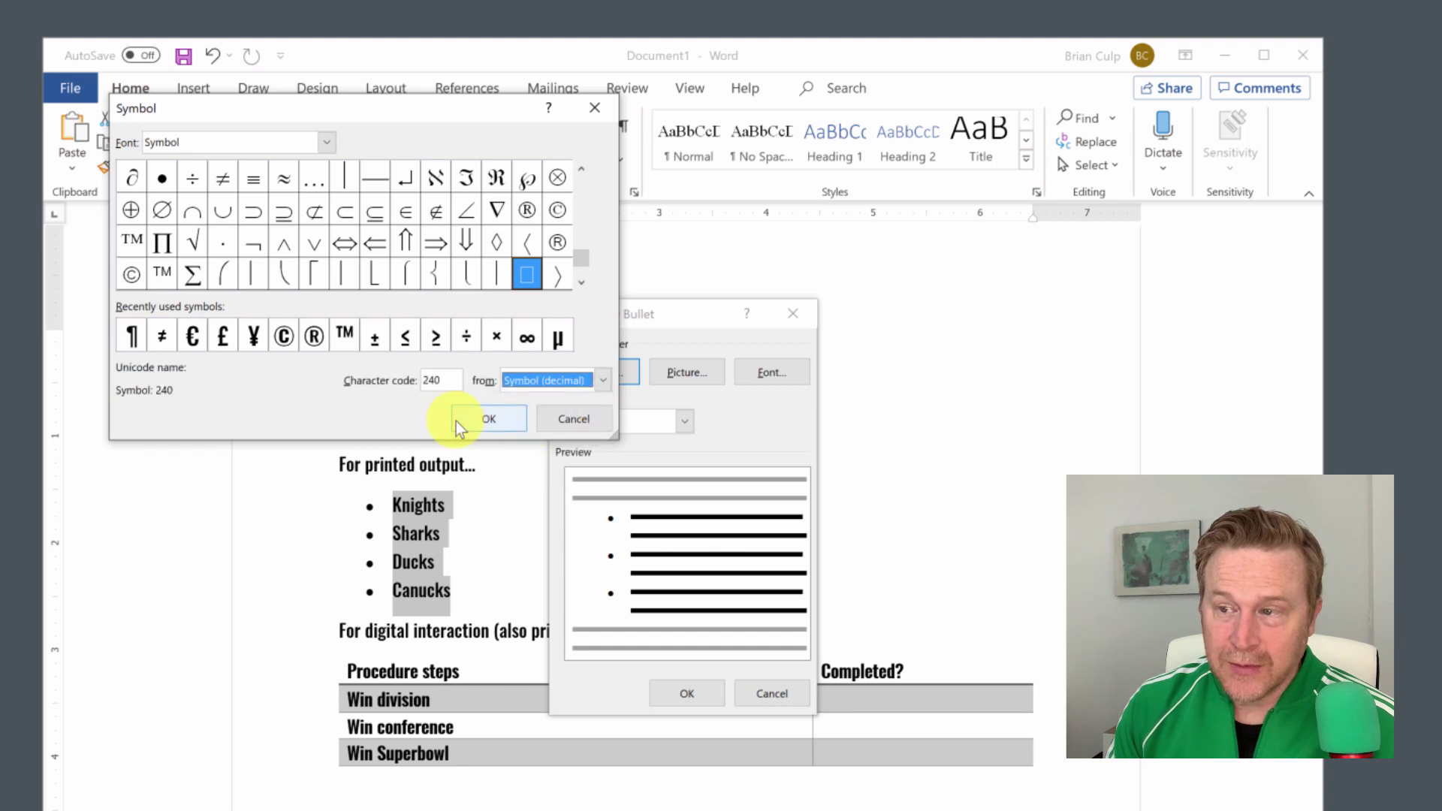
pyautogui.click(467, 417)
pyautogui.click(673, 695)
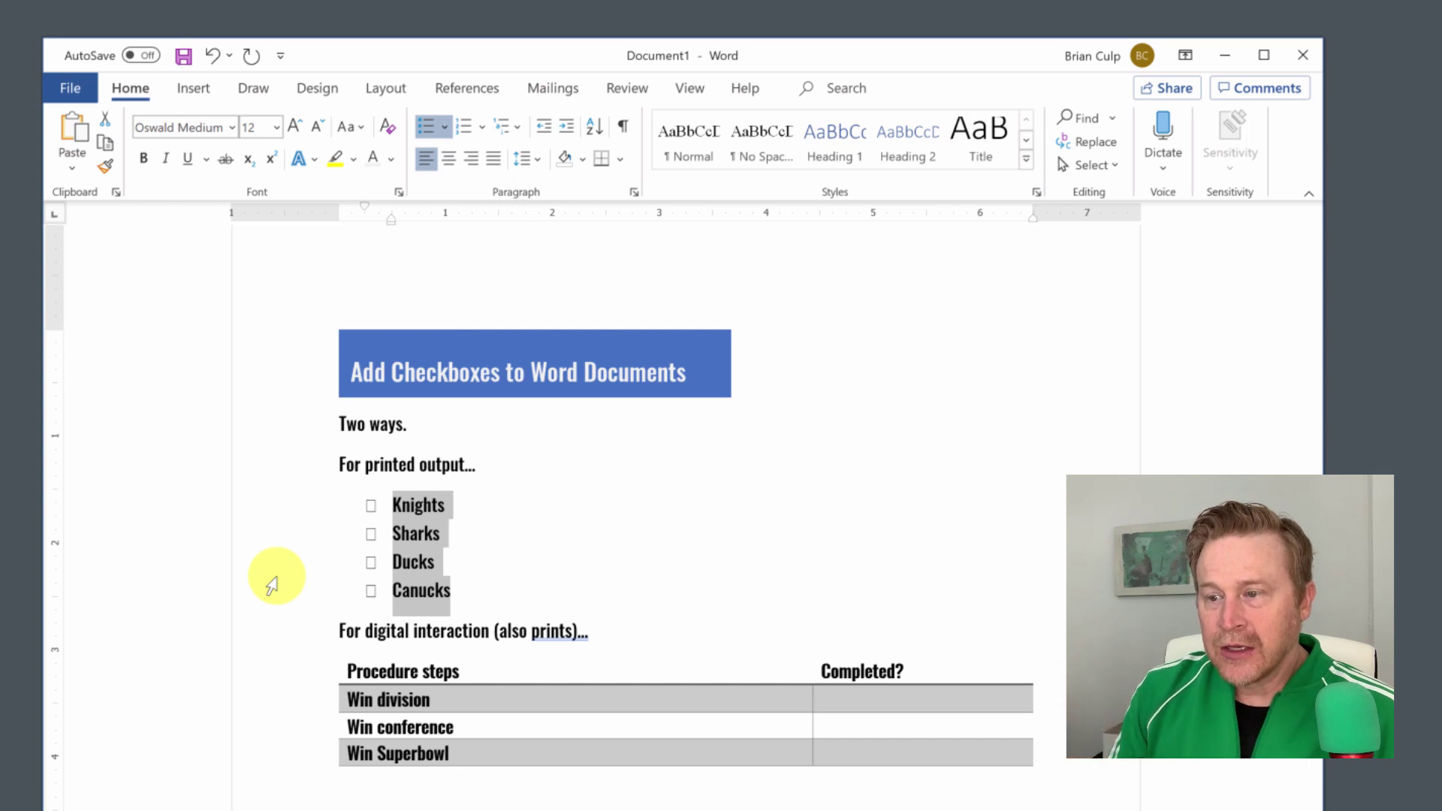
pyautogui.click(427, 637)
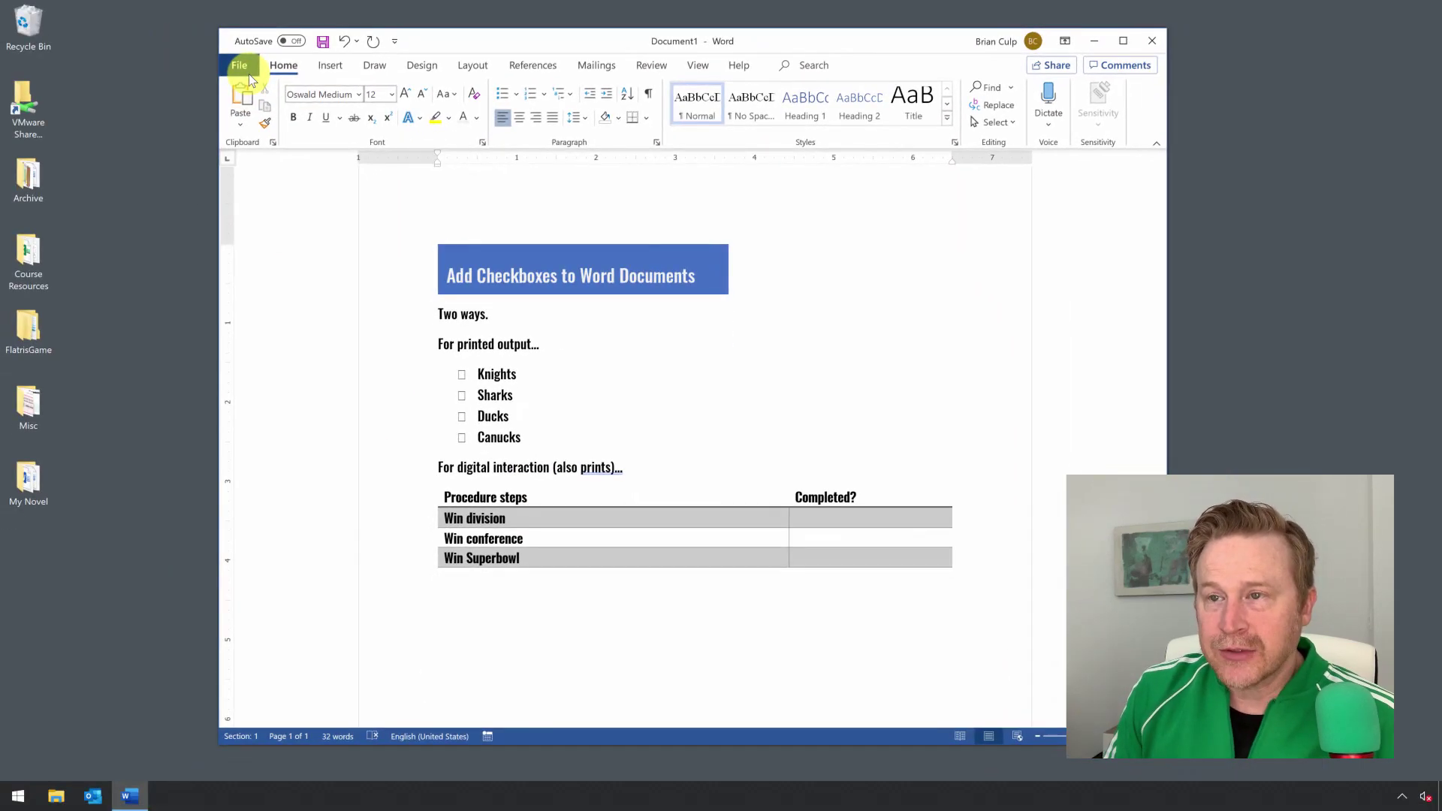
# Tick Developer under Main Tabs in Word Options' Customize Ribbon and confirm.
pyautogui.click(240, 66)
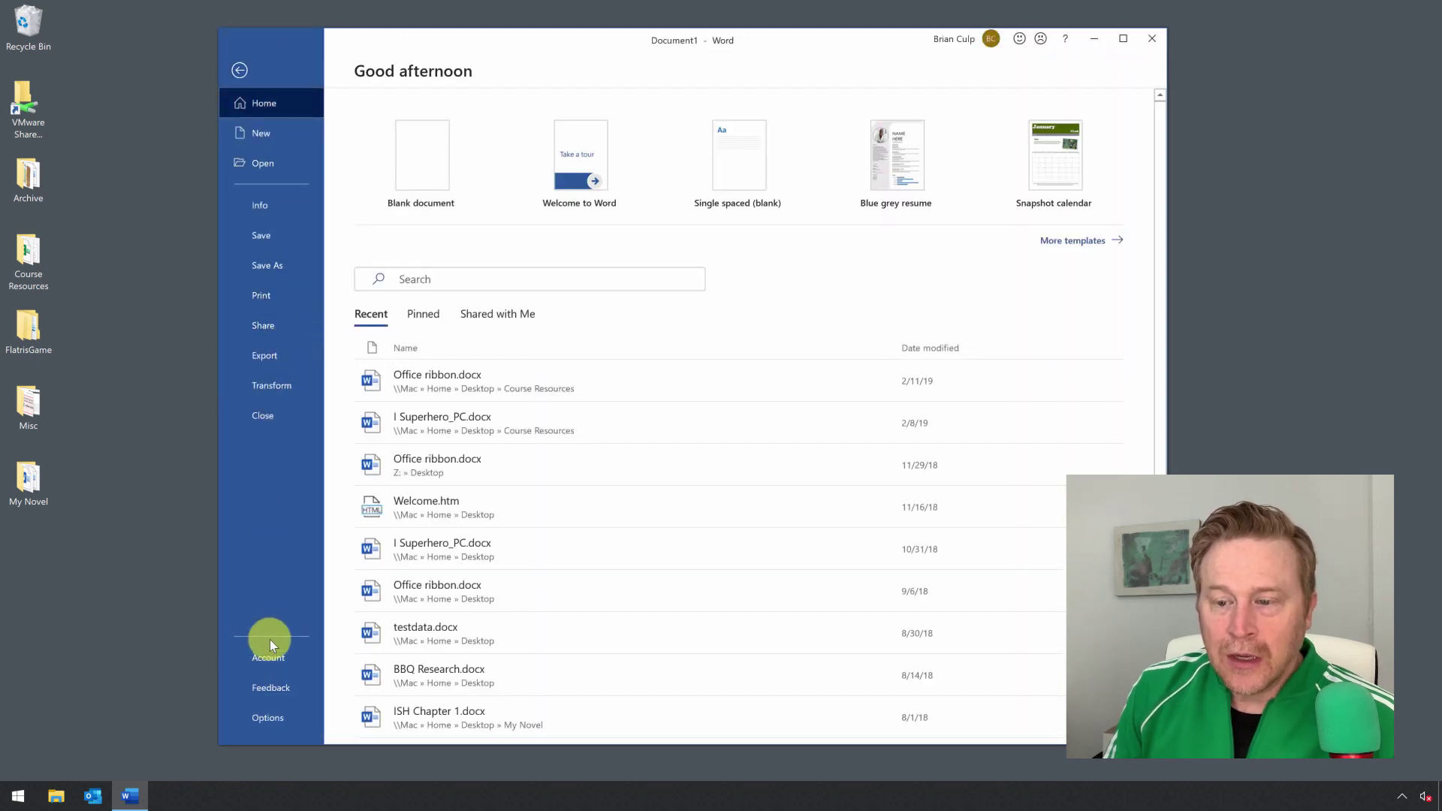
pyautogui.click(260, 717)
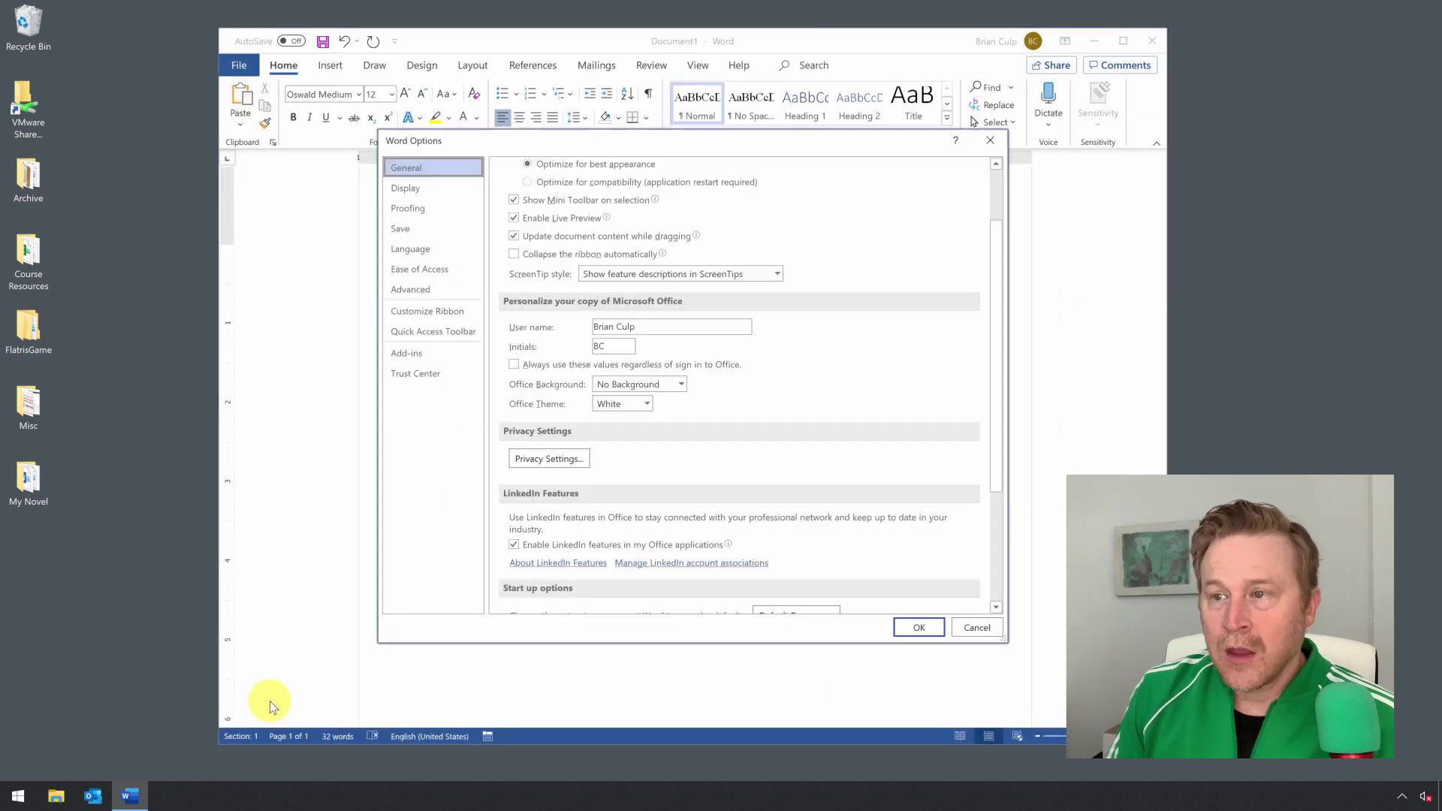
pyautogui.click(445, 313)
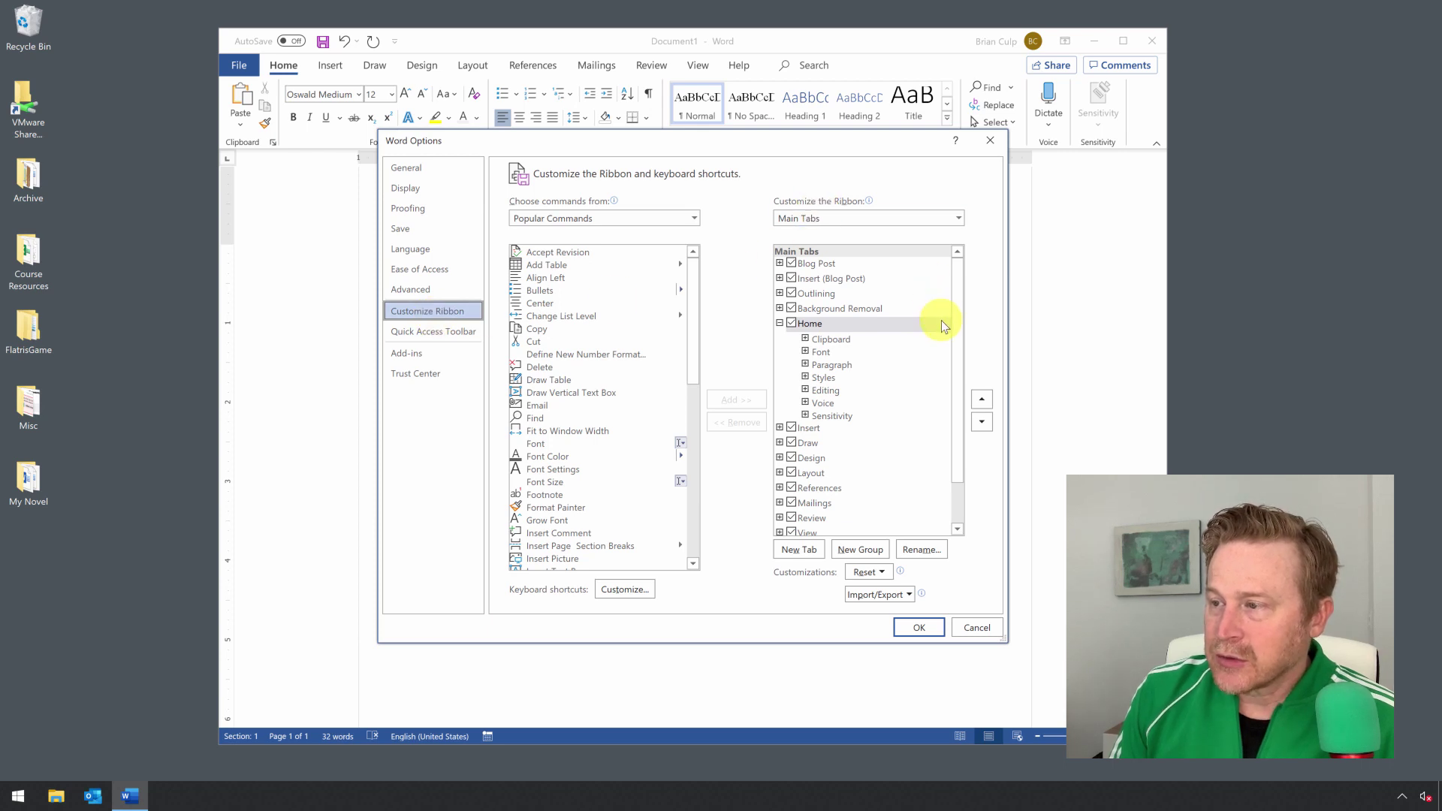
pyautogui.scroll(-1, 949, 342)
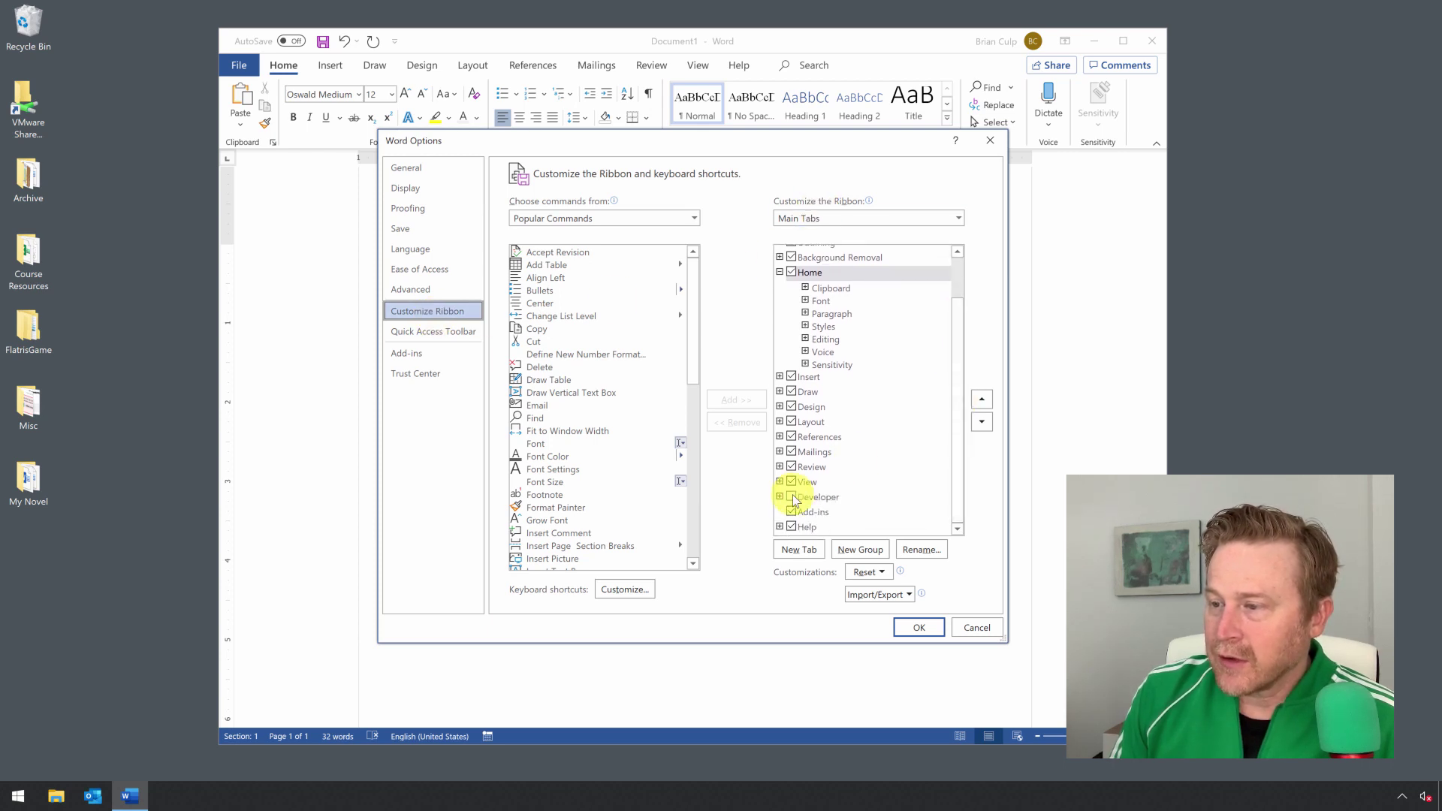
pyautogui.click(792, 497)
pyautogui.click(921, 628)
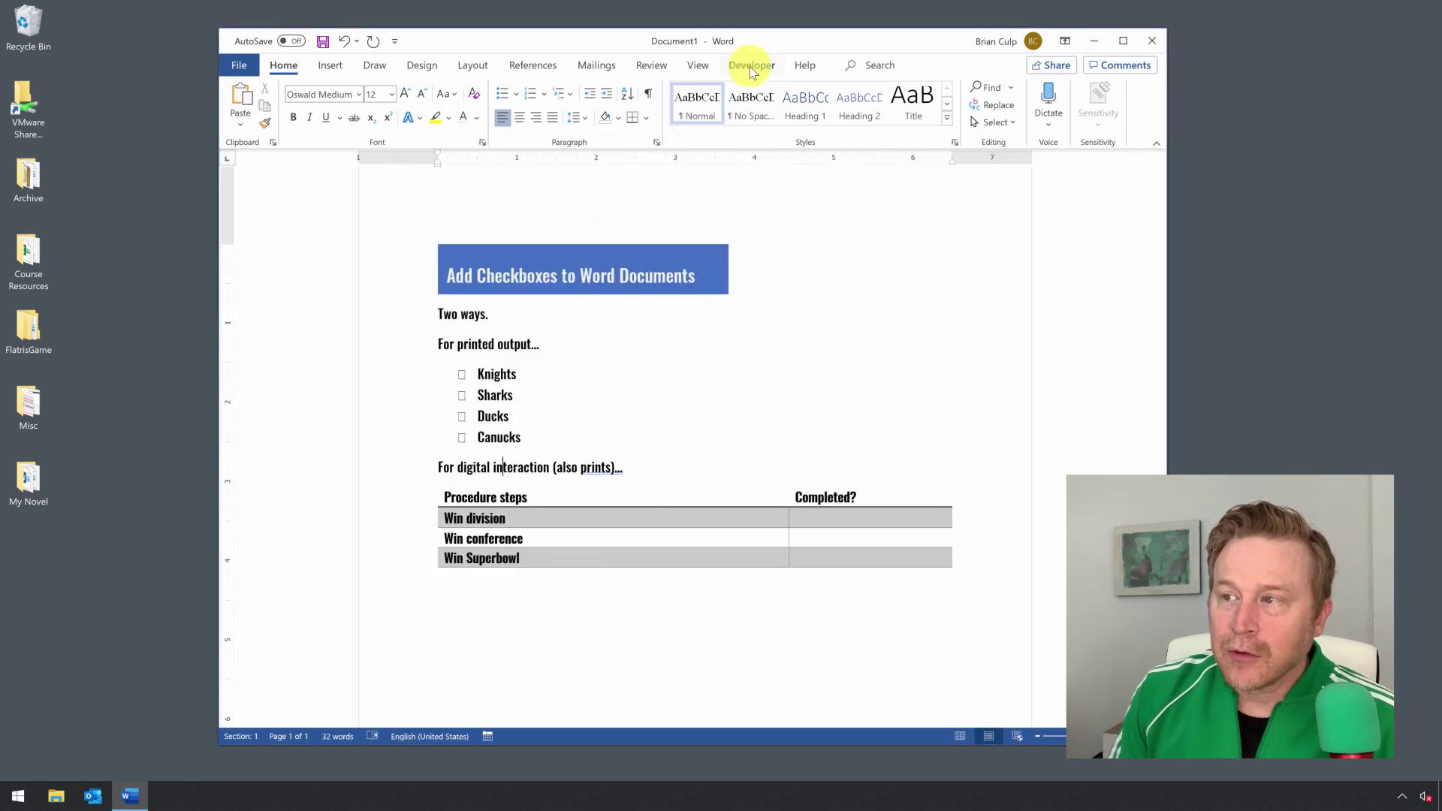
# Insert a Check Box Content Control into the Completed cell of the Win division row.
pyautogui.click(749, 66)
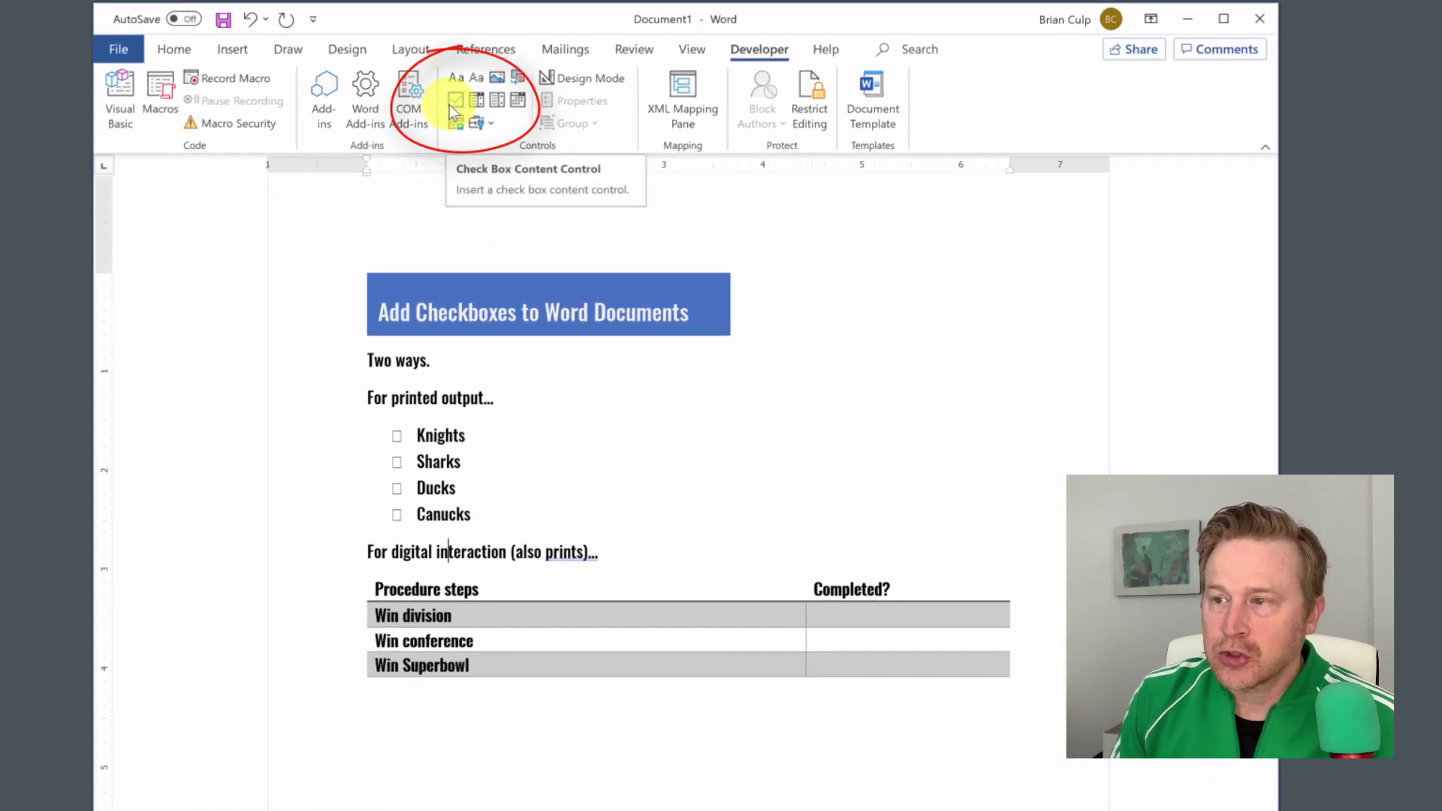
pyautogui.click(831, 617)
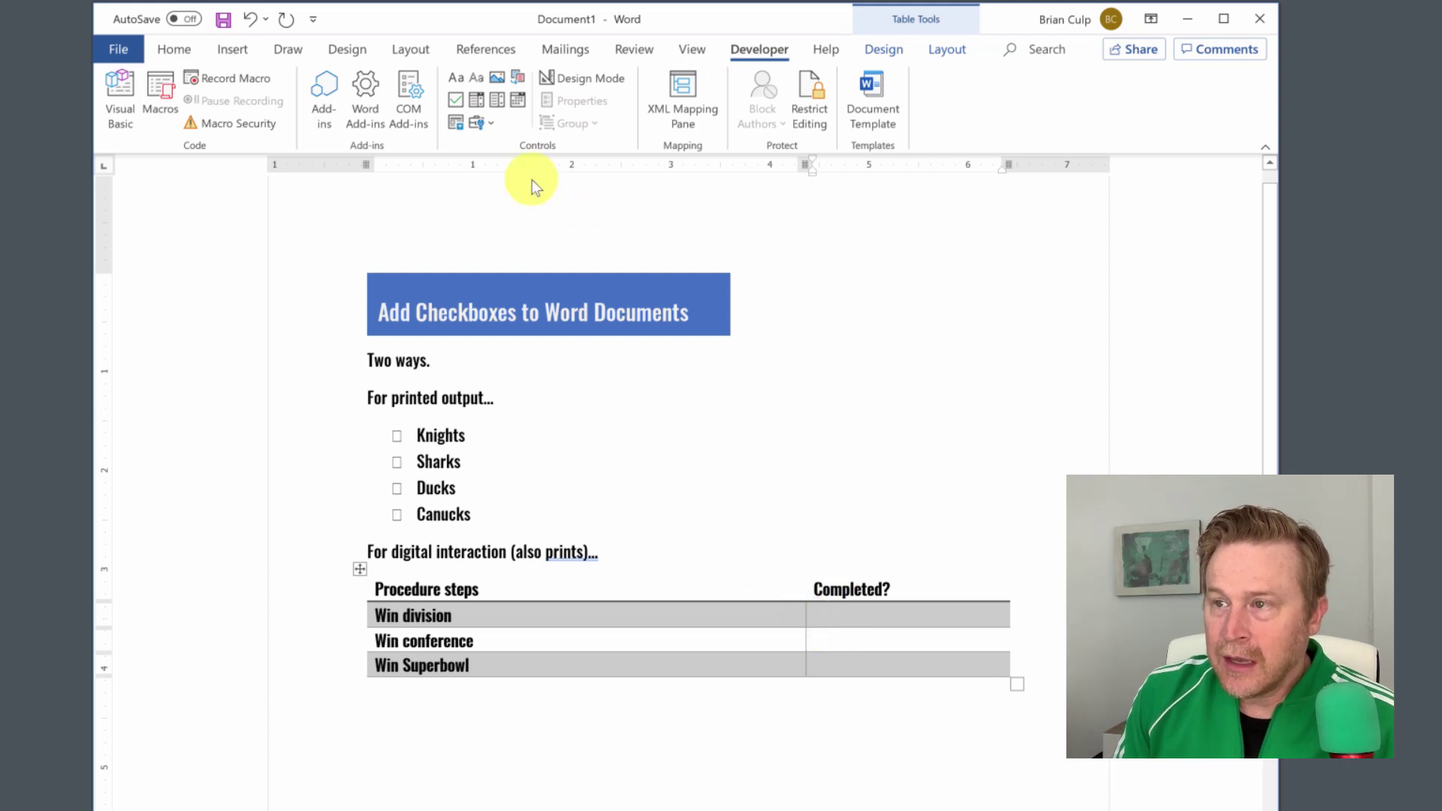
pyautogui.click(455, 99)
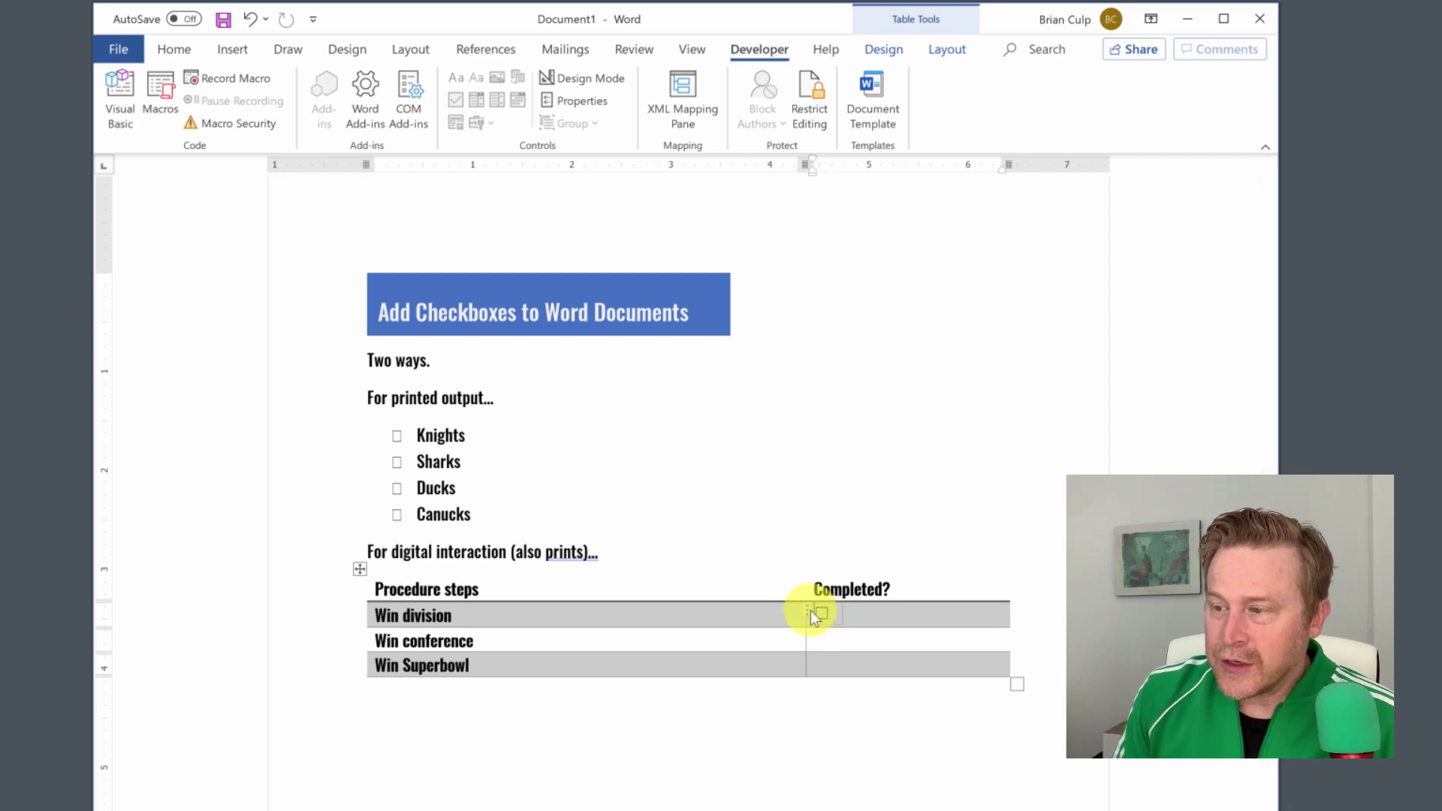
# Tick the Win division box, then paste copies into the Win conference and Win Superbowl cells.
pyautogui.click(809, 610)
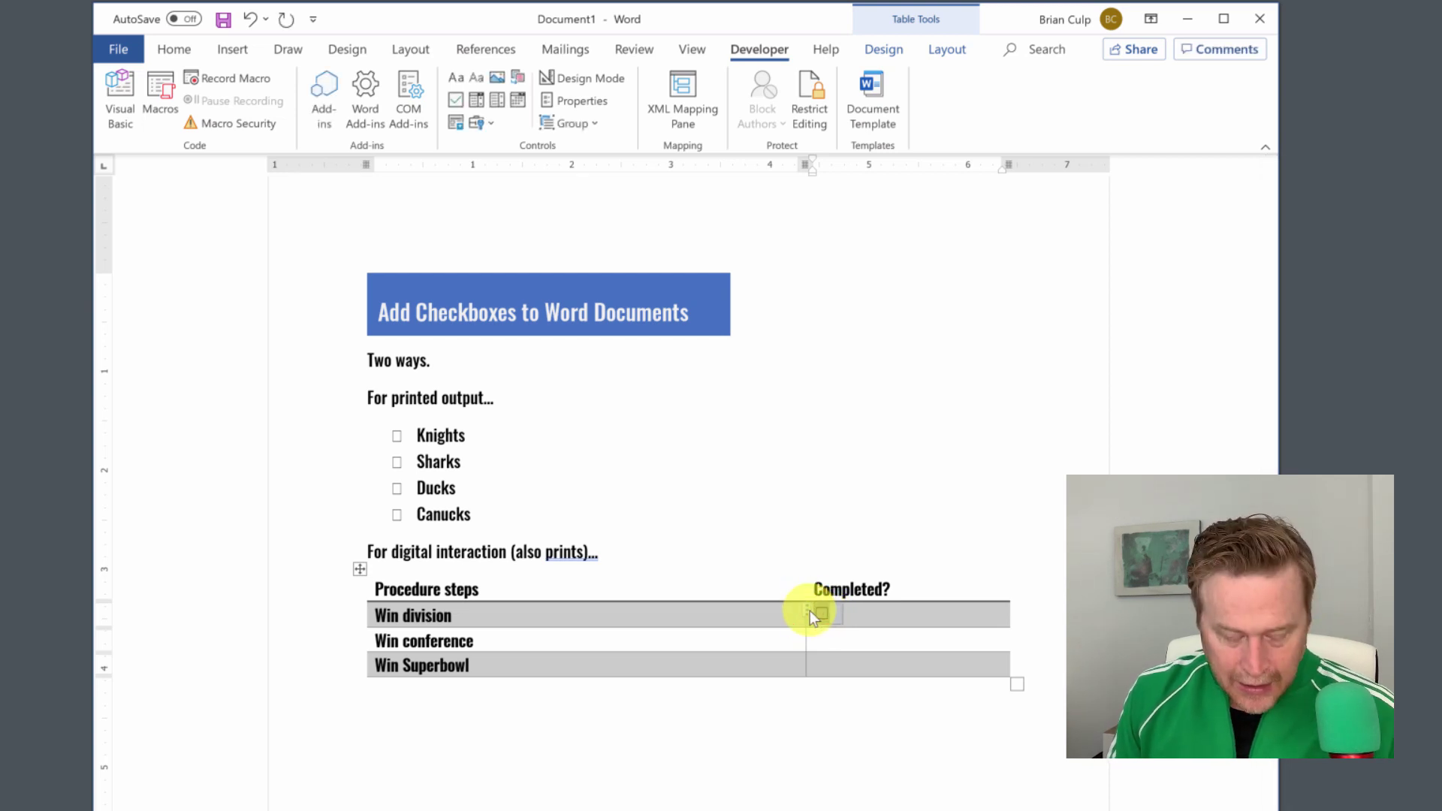
pyautogui.click(830, 631)
pyautogui.click(816, 612)
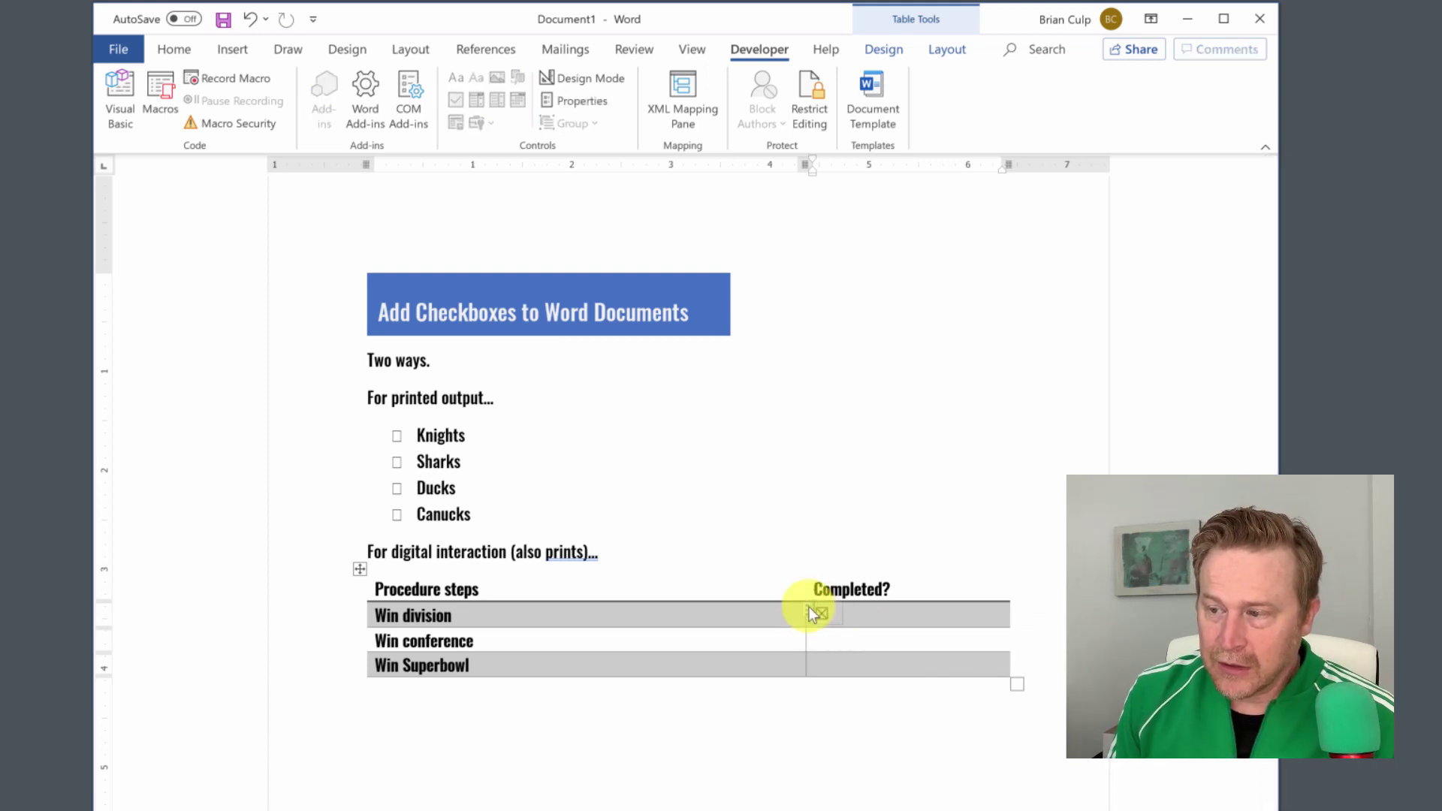
pyautogui.click(809, 612)
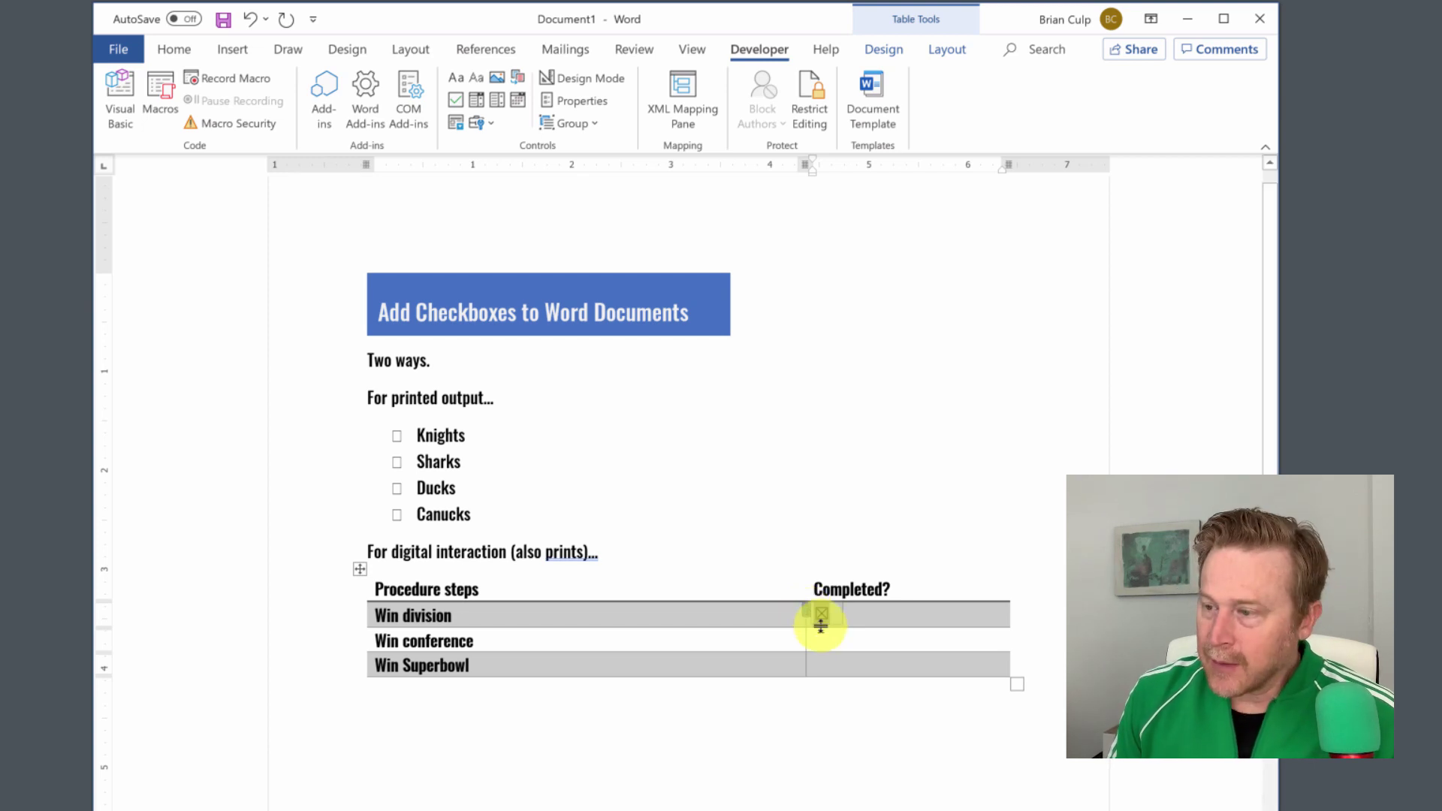
pyautogui.click(821, 637)
pyautogui.hotkey('ctrl', 'v')
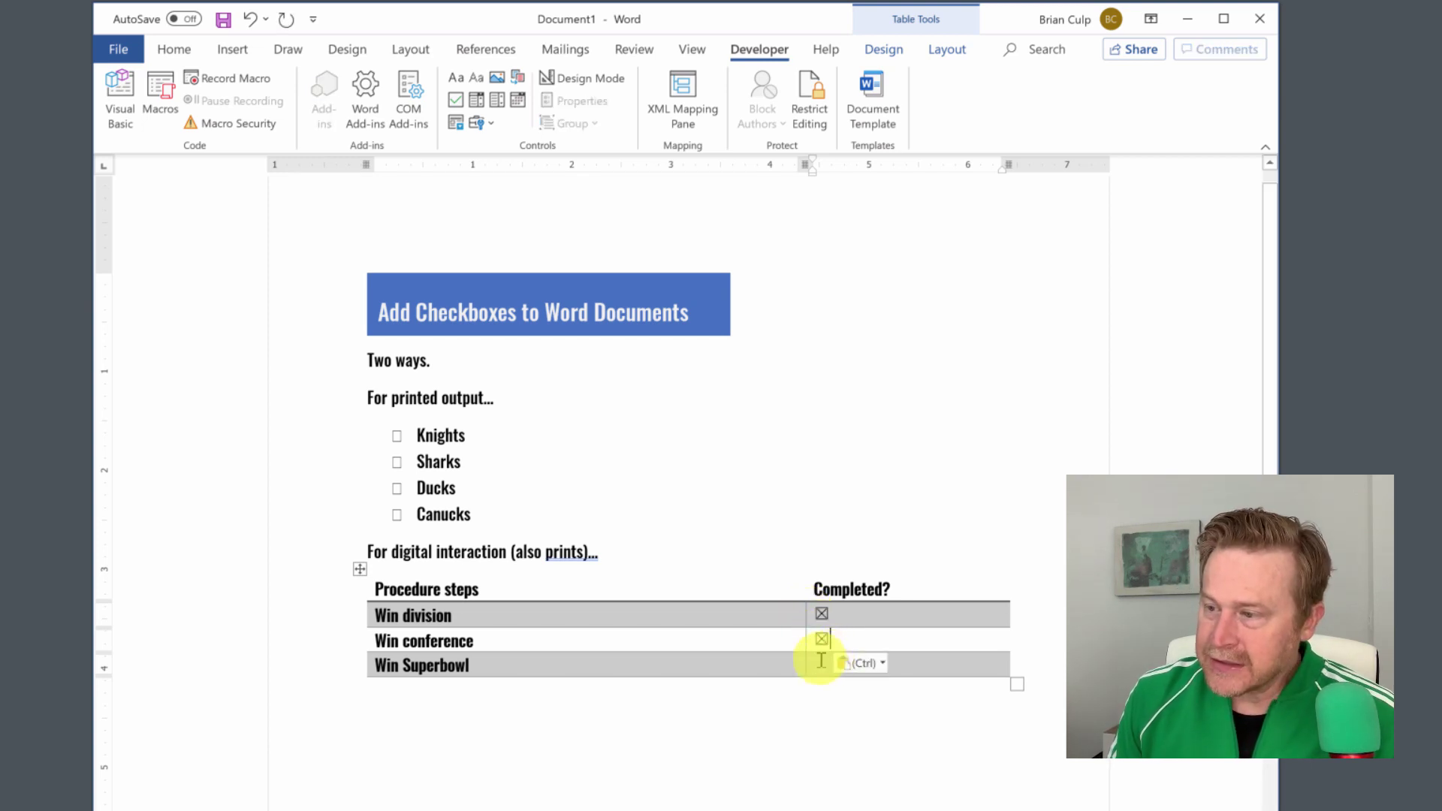
pyautogui.click(820, 661)
pyautogui.hotkey('ctrl', 'v')
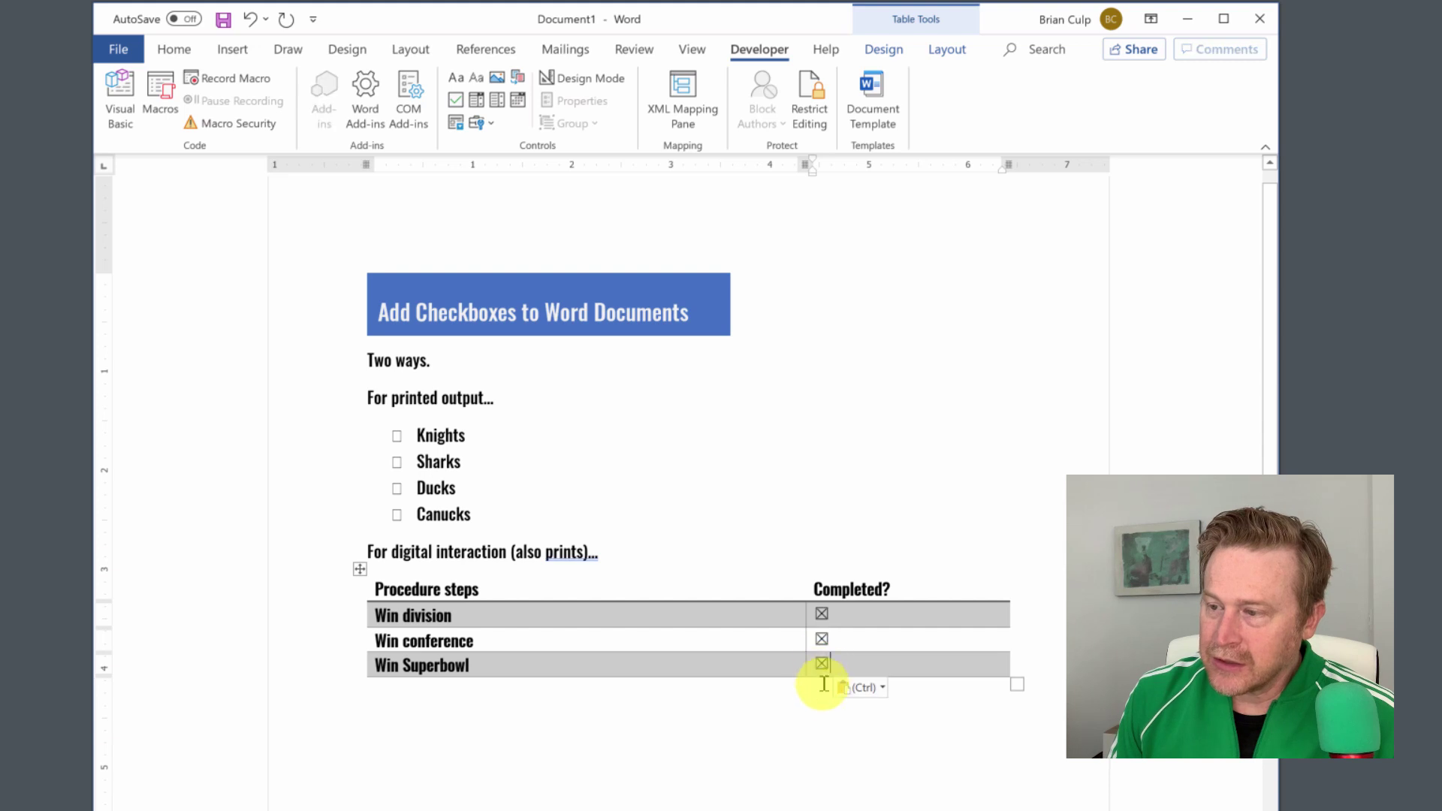
# Untick and re-tick all three Completed boxes, then select the Win Superbowl control.
pyautogui.click(821, 612)
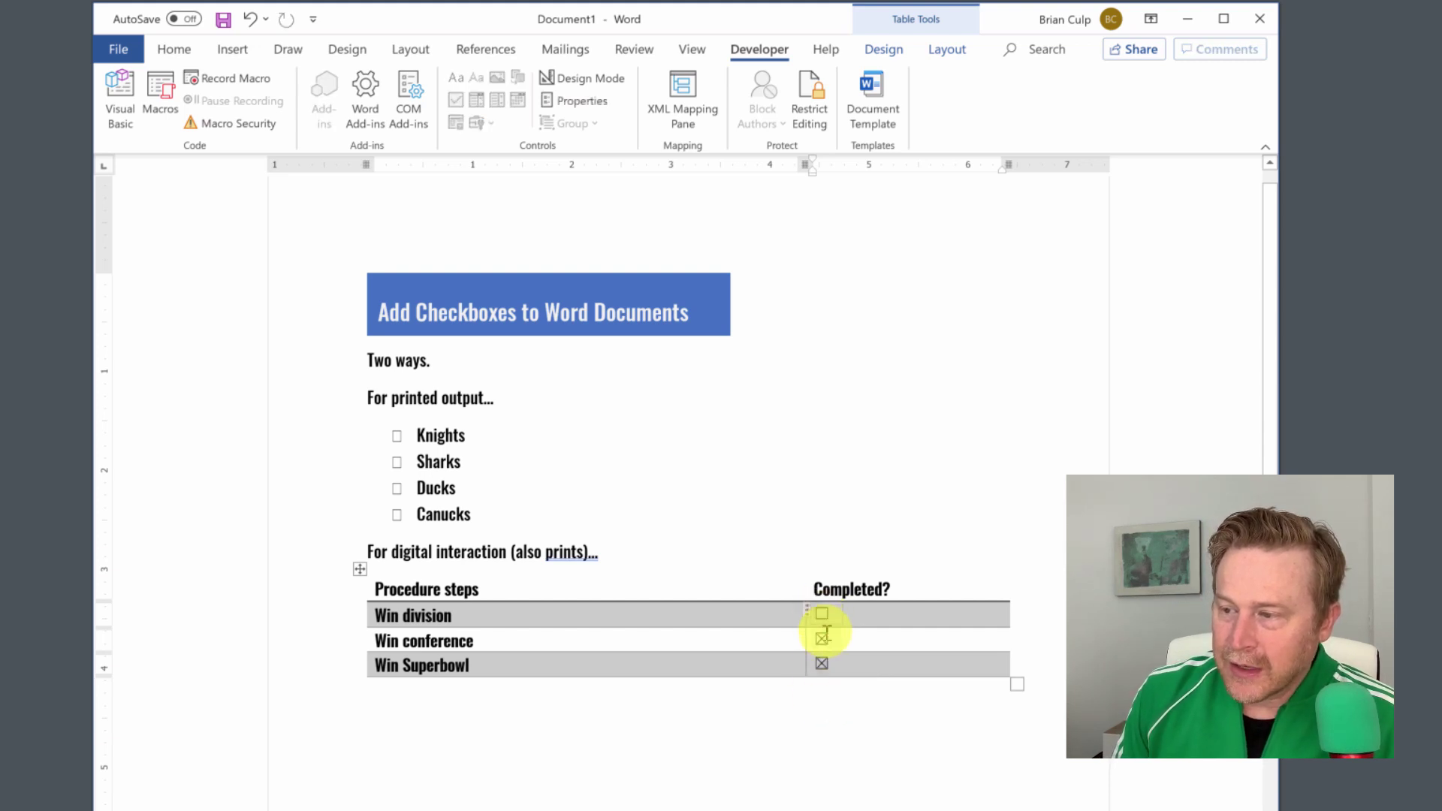
pyautogui.click(822, 637)
pyautogui.click(821, 662)
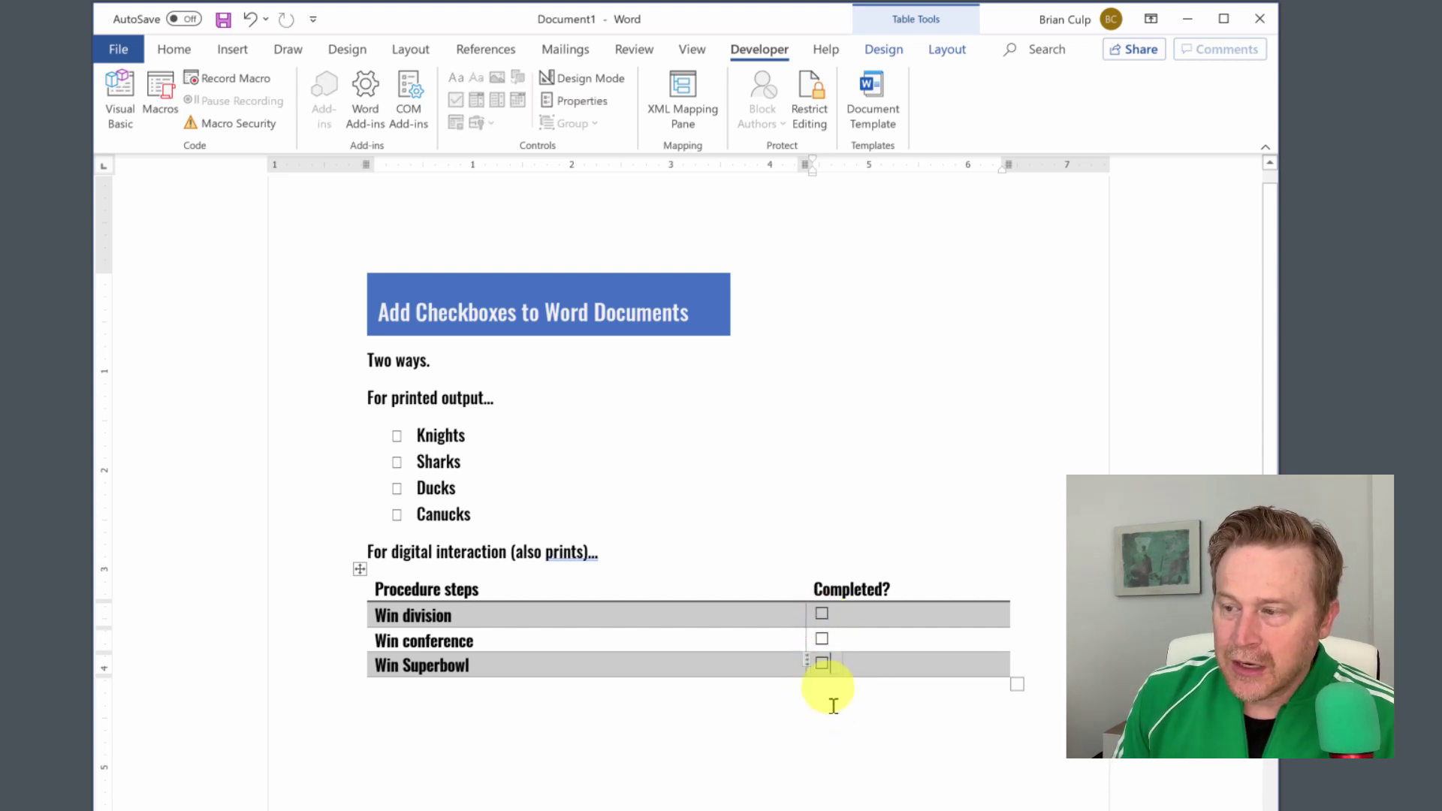
pyautogui.click(822, 613)
pyautogui.click(822, 638)
pyautogui.click(821, 662)
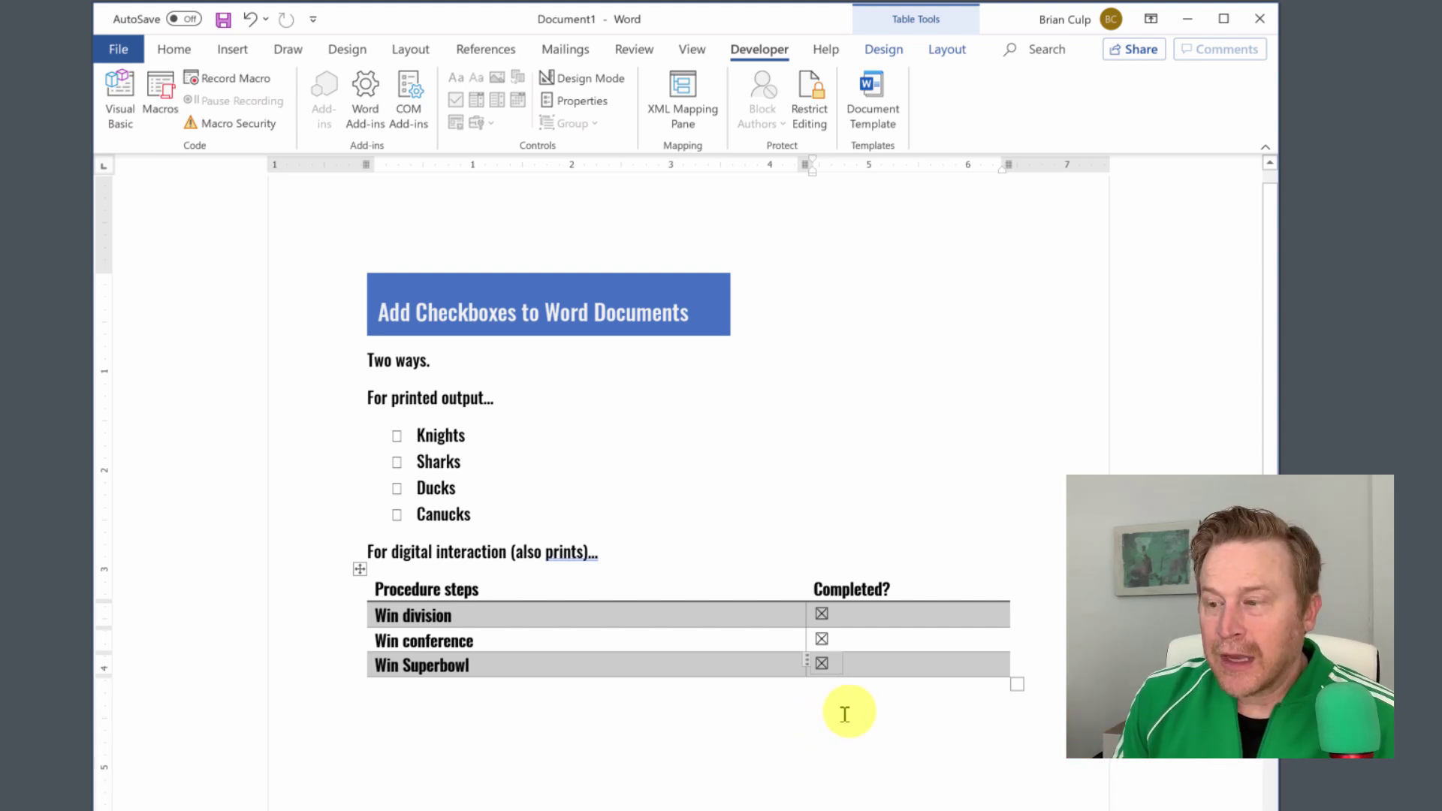
pyautogui.click(806, 663)
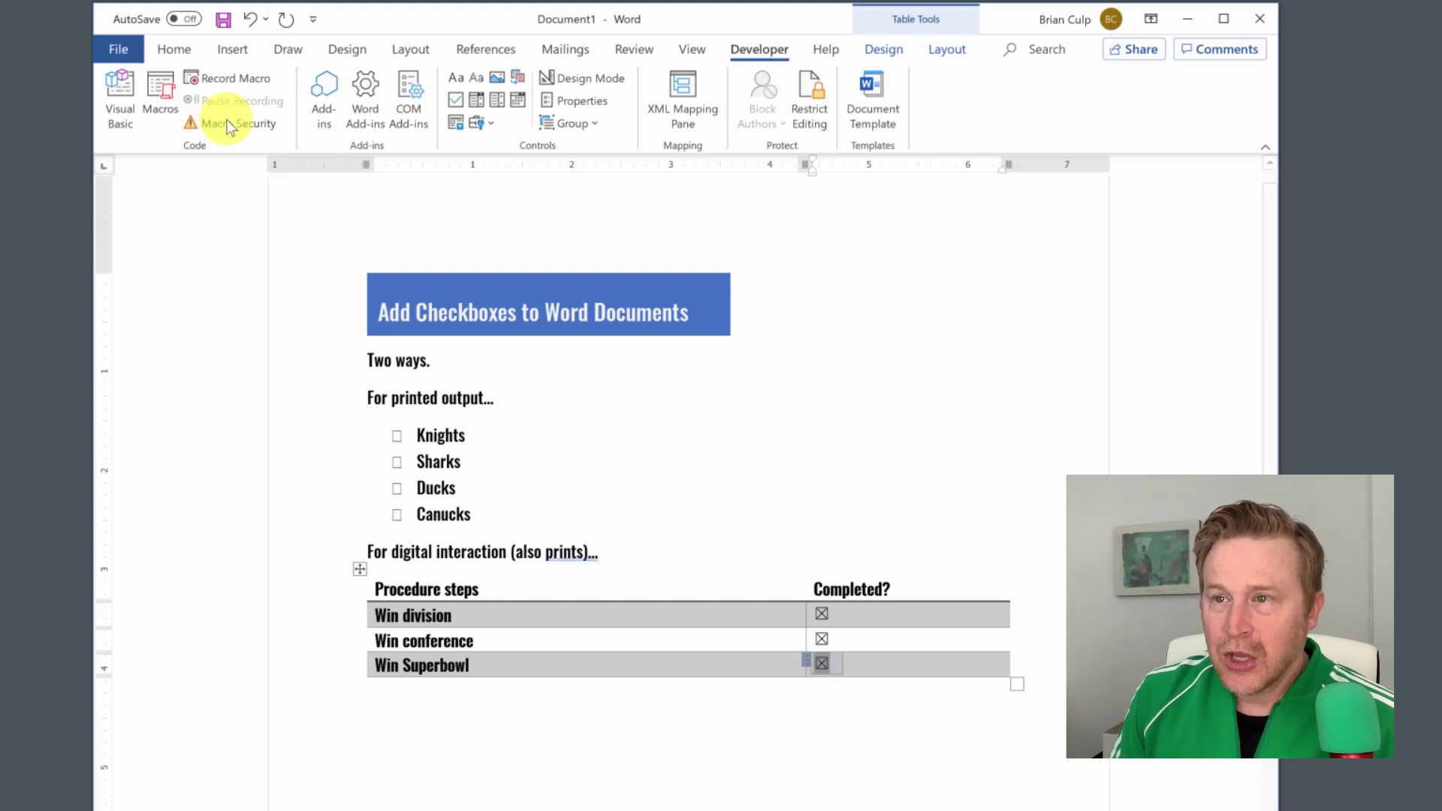
# Switch the selected check box's font from MS Gothic to Oswald Medium.
pyautogui.click(172, 48)
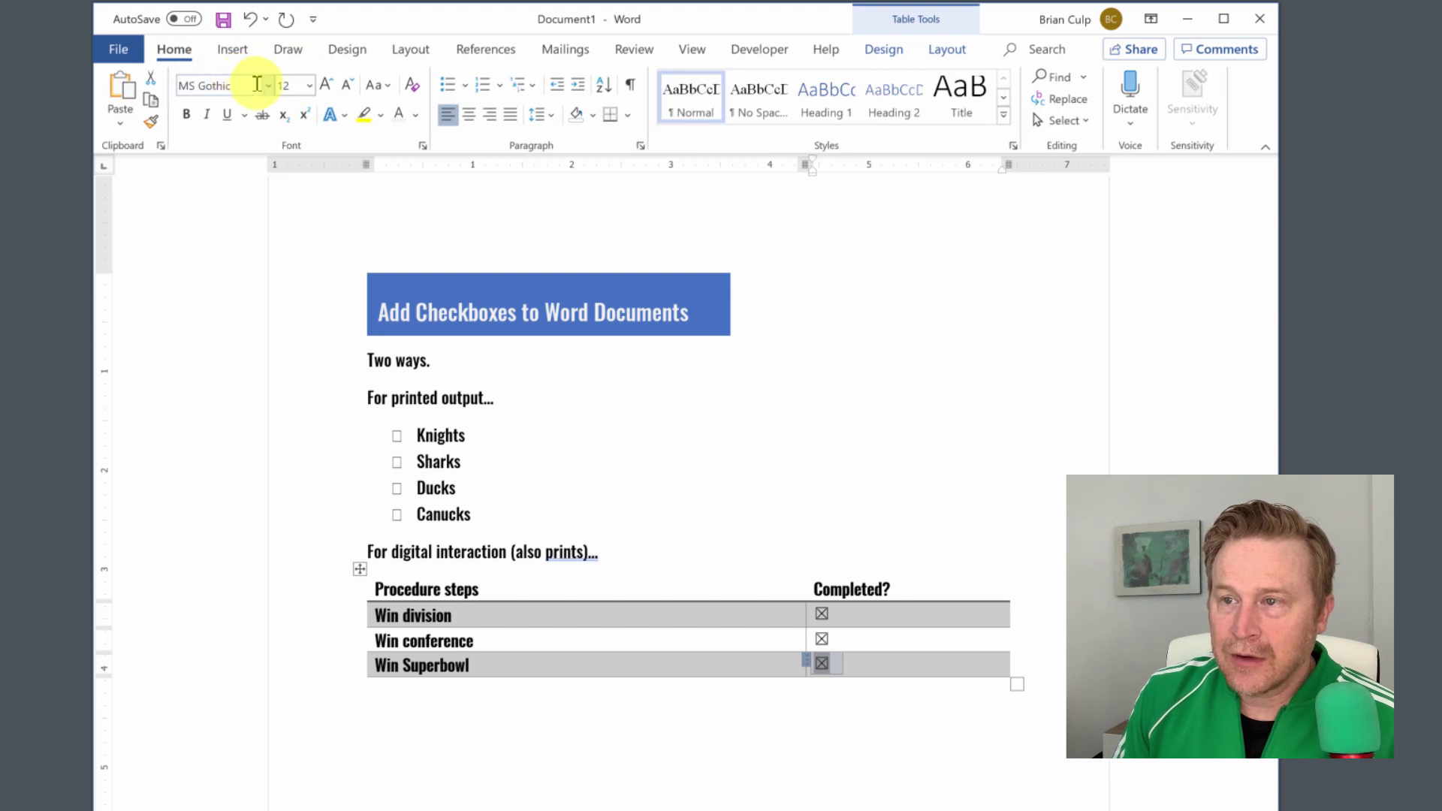
pyautogui.click(267, 86)
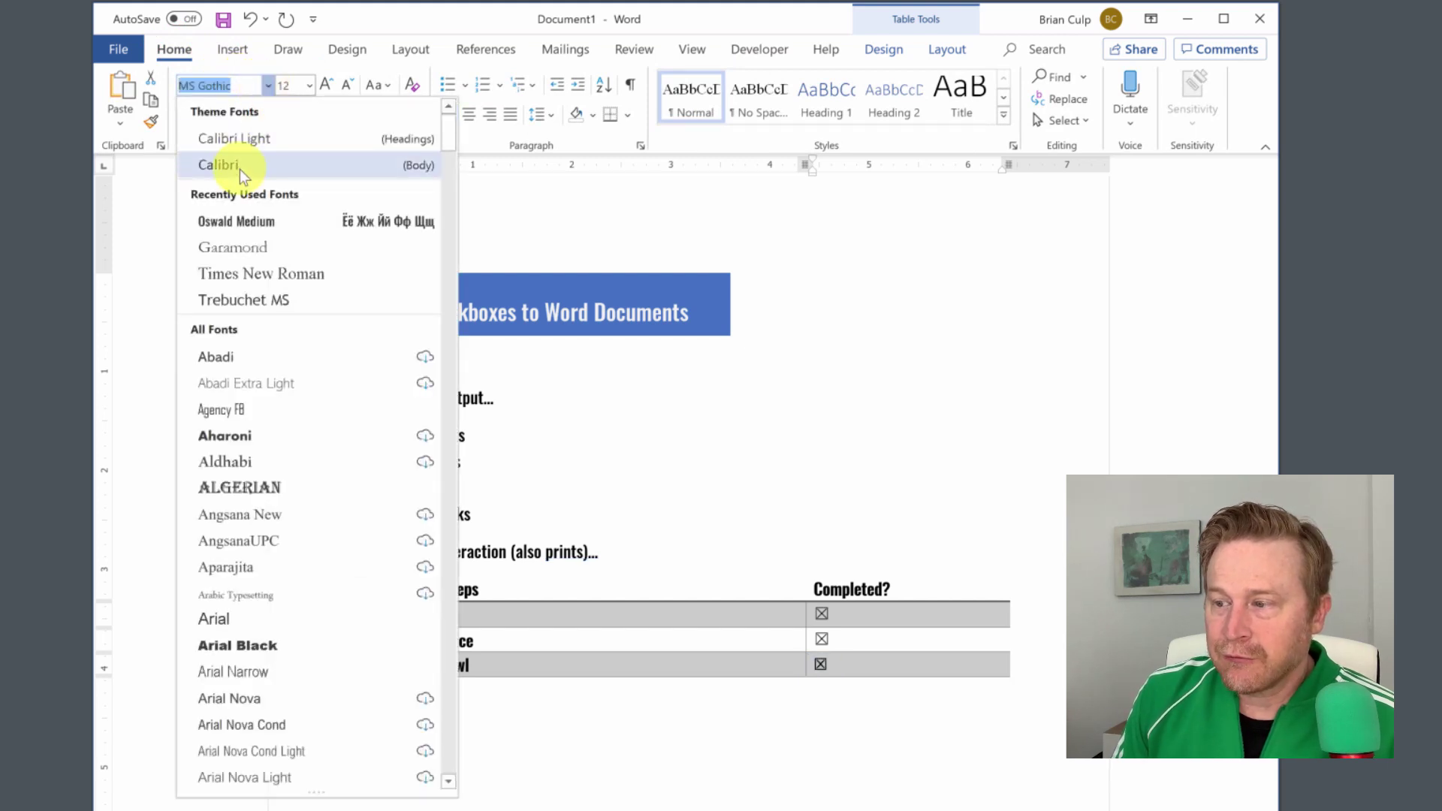
pyautogui.click(236, 224)
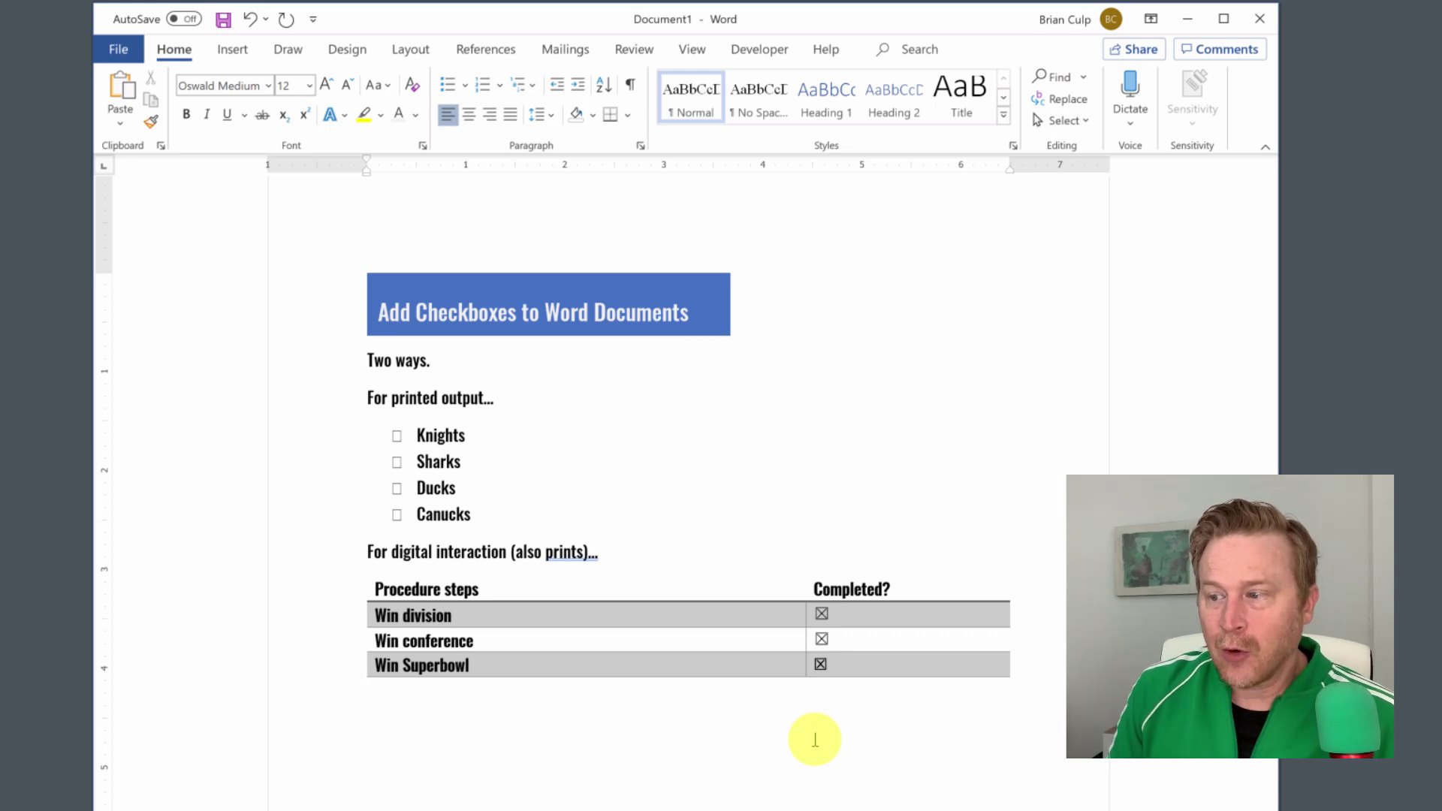
# Clear the Win Superbowl check box and place the cursor in the paragraph below the table.
pyautogui.click(821, 663)
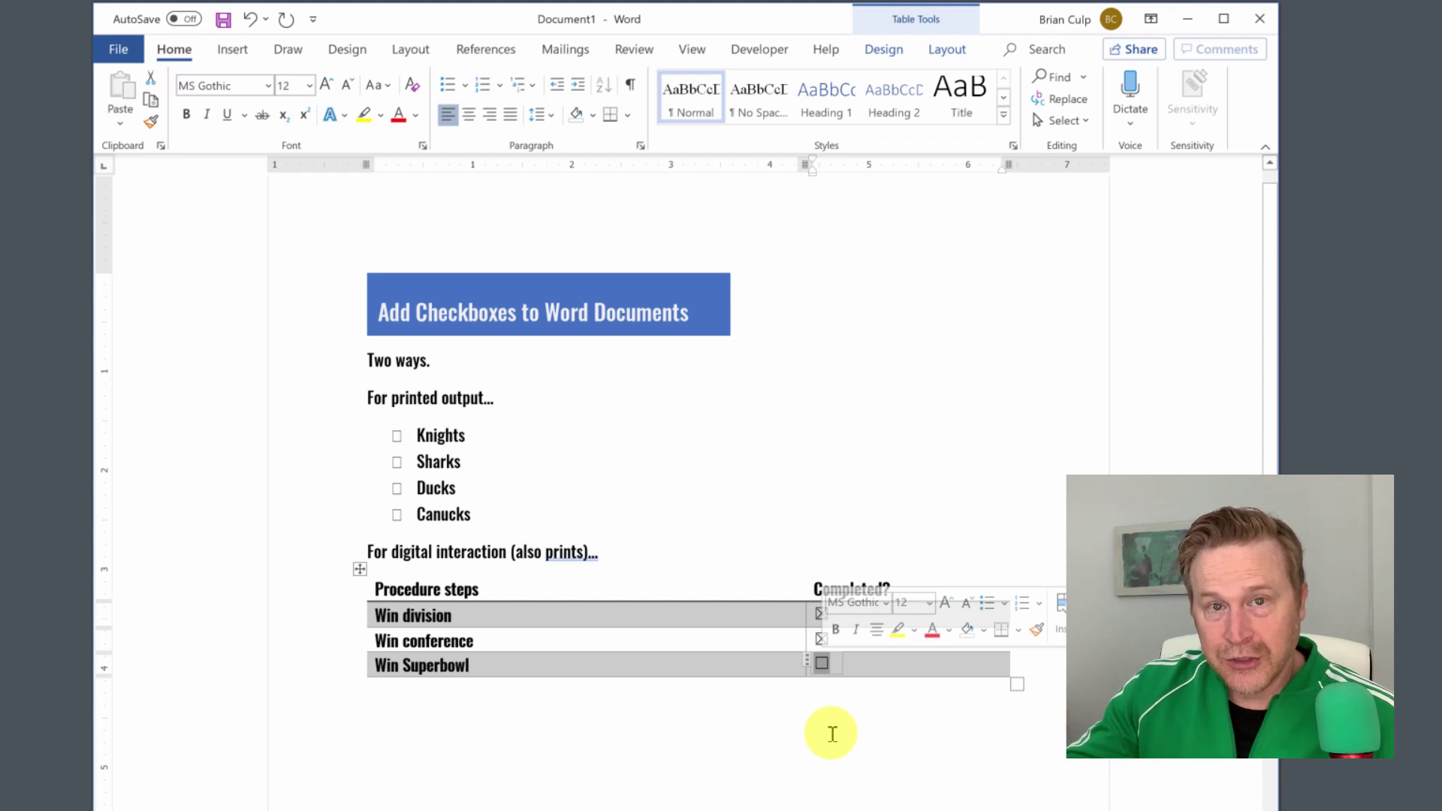
pyautogui.click(931, 730)
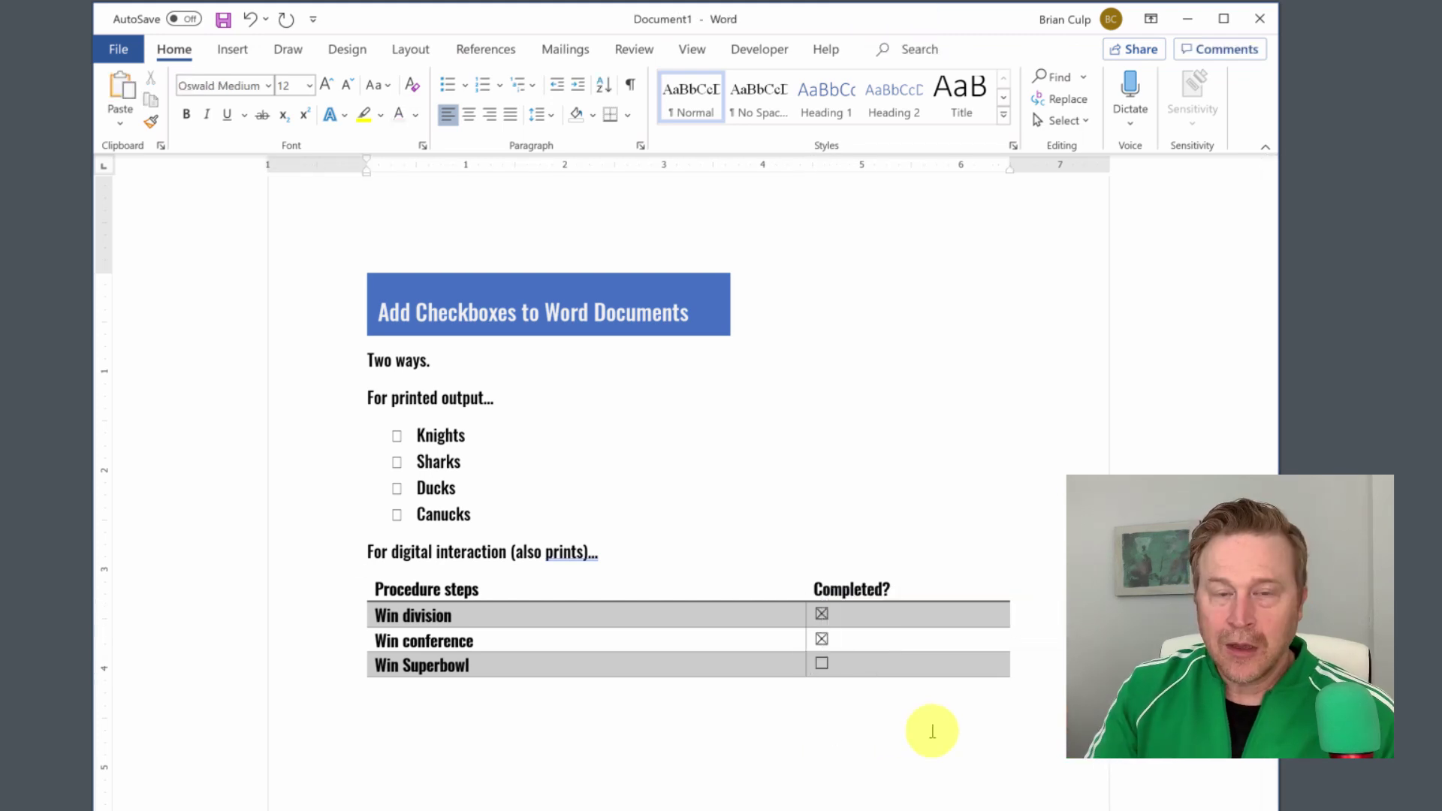